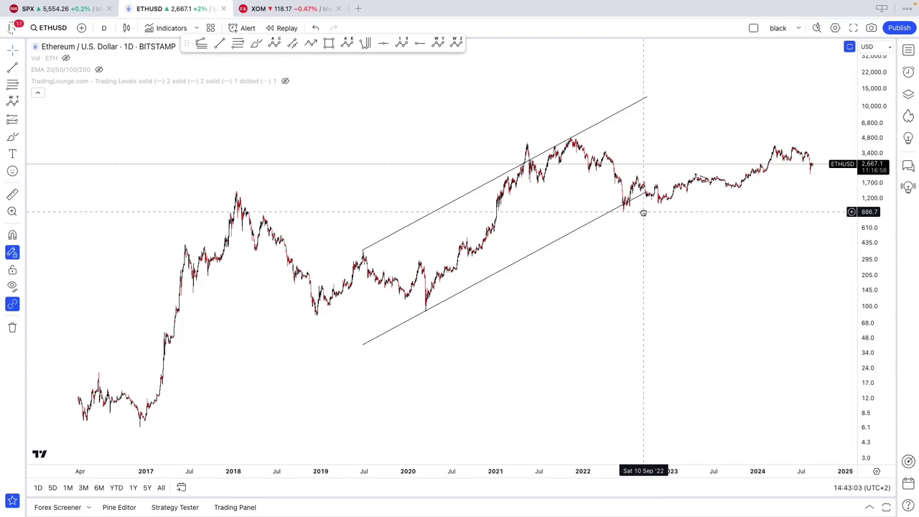
# Examine the ETHUSD price history since 2016 and how it moves within the parallel channel
pyautogui.moveTo(643, 214); pyautogui.dragTo(632, 225)
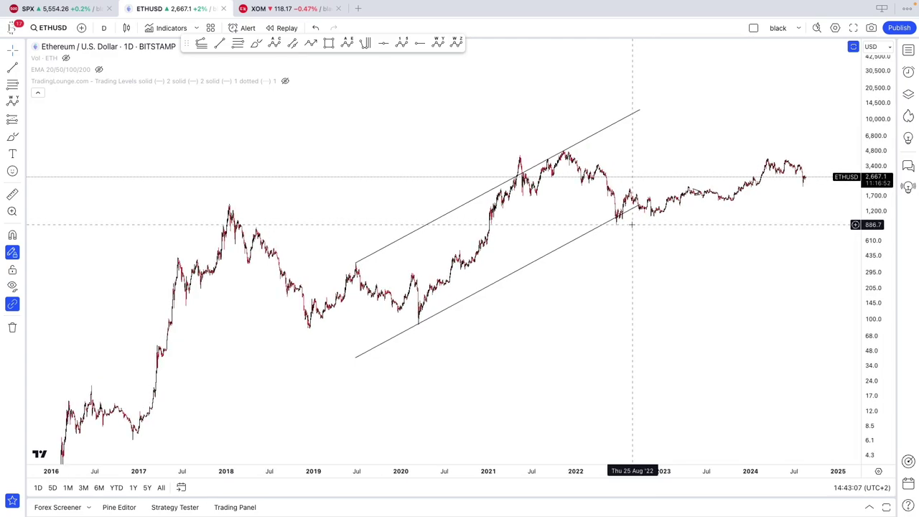
pyautogui.moveTo(632, 225); pyautogui.dragTo(675, 181)
pyautogui.moveTo(744, 203); pyautogui.dragTo(654, 259)
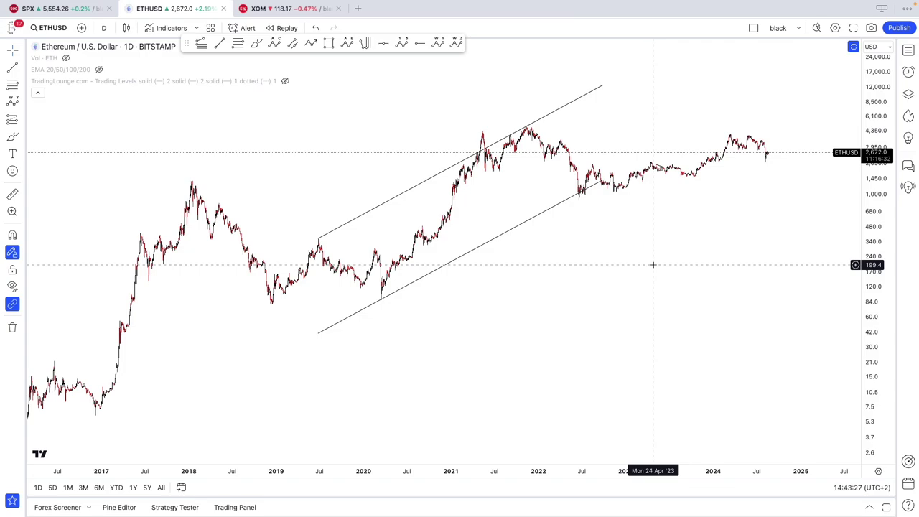
pyautogui.moveTo(646, 277); pyautogui.dragTo(711, 226)
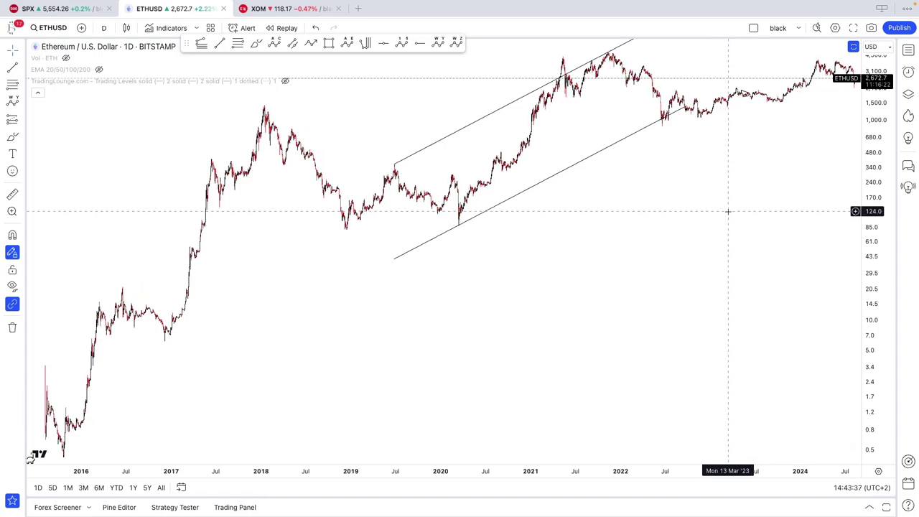
pyautogui.moveTo(716, 223); pyautogui.dragTo(599, 277)
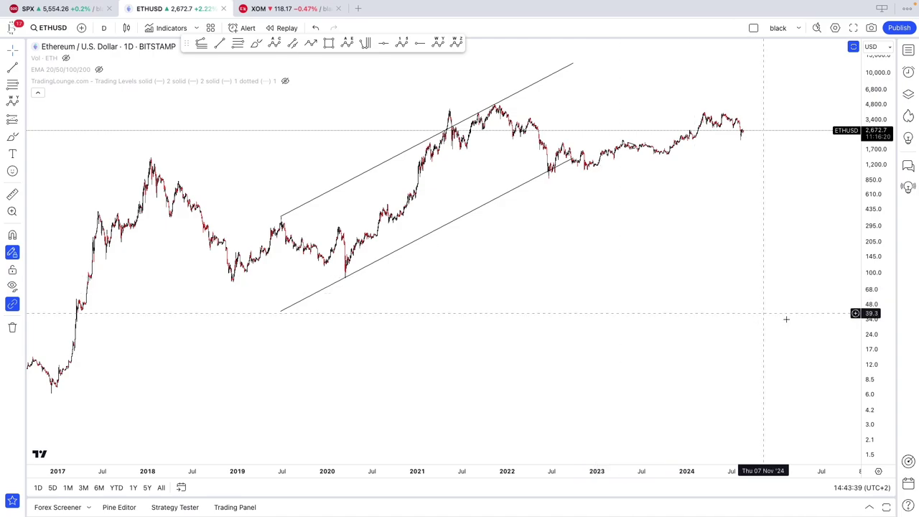
pyautogui.moveTo(874, 349); pyautogui.dragTo(873, 263)
pyautogui.moveTo(720, 258); pyautogui.dragTo(707, 291)
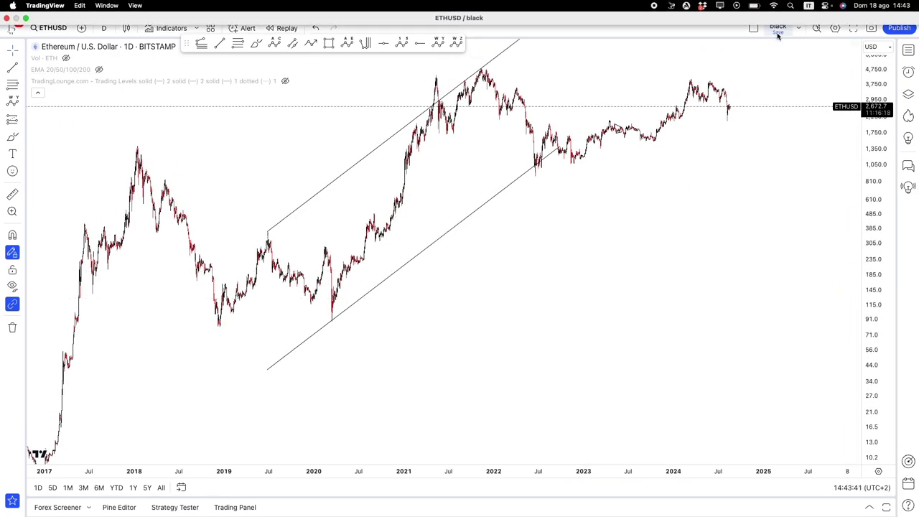
pyautogui.scroll(3, 395, 225)
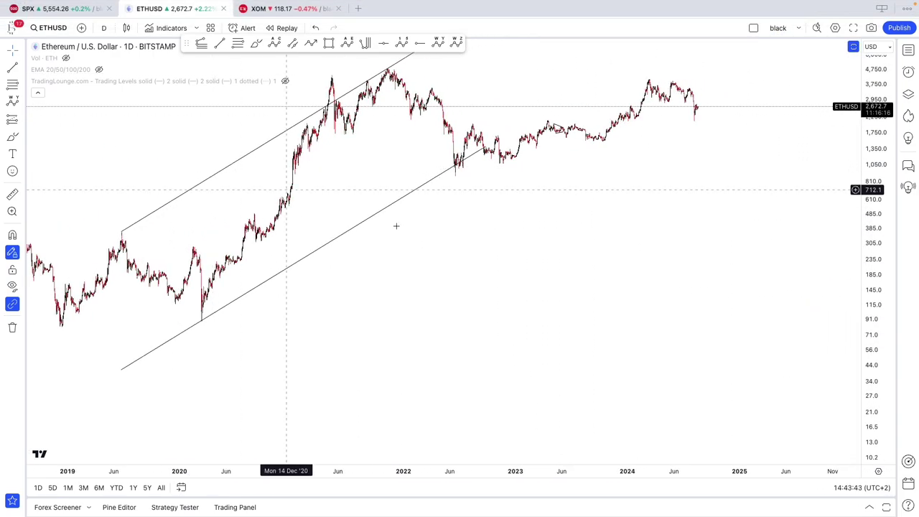
pyautogui.moveTo(698, 233); pyautogui.dragTo(668, 291)
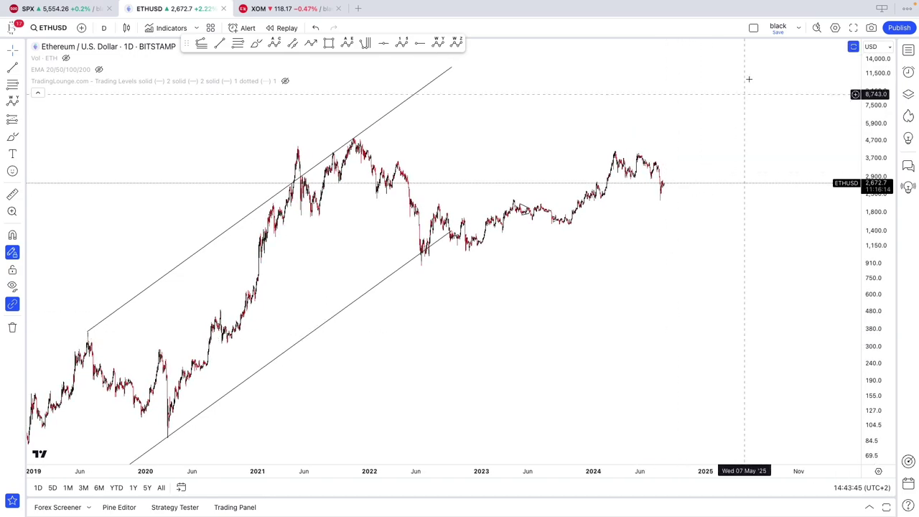
# Open the object tree and make the "(2) in the making" drawing group visible on the chart, keeping NEST hidden
pyautogui.click(772, 32)
pyautogui.scroll(2, 675, 169)
pyautogui.click(908, 94)
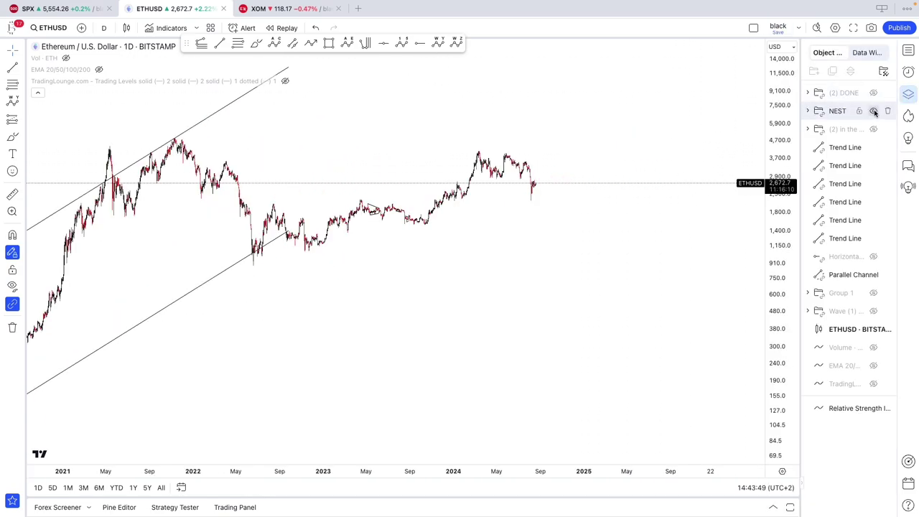
pyautogui.click(873, 111)
pyautogui.click(874, 111)
pyautogui.click(874, 129)
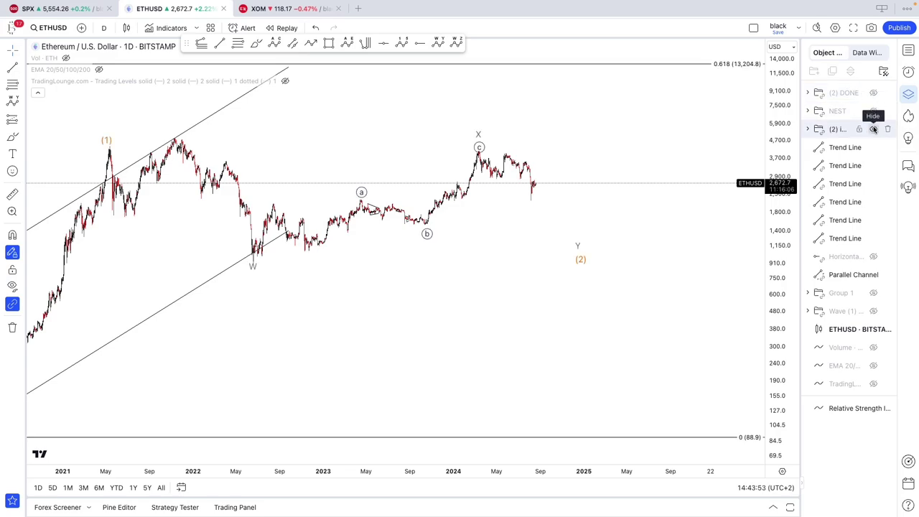
# Sketch a downward path from the current ETHUSD price and remove it from the chart
pyautogui.scroll(-5, 542, 227)
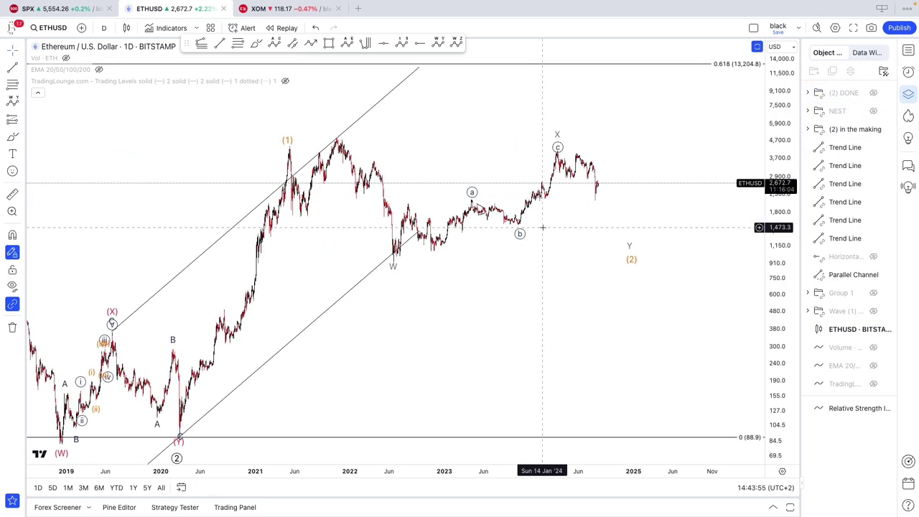
pyautogui.rightClick(542, 228)
pyautogui.click(610, 210)
pyautogui.moveTo(787, 221); pyautogui.dragTo(755, 280)
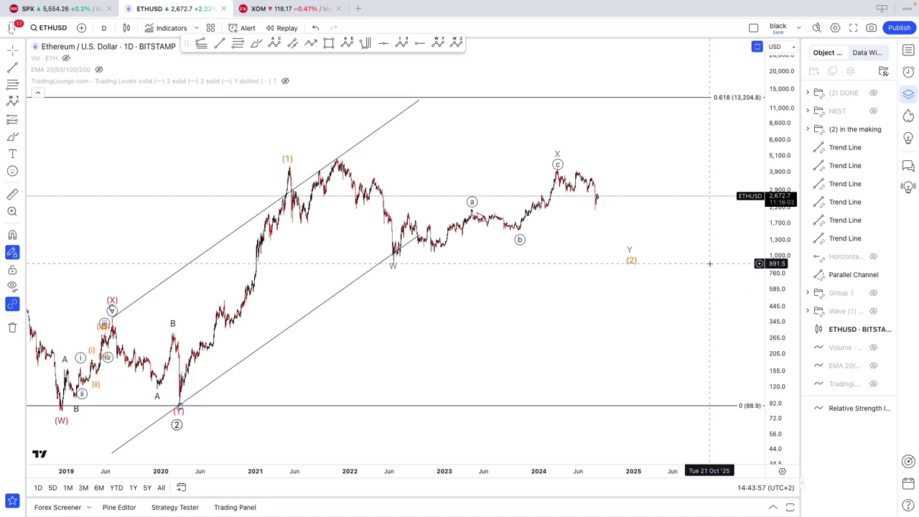
pyautogui.scroll(-1, 709, 263)
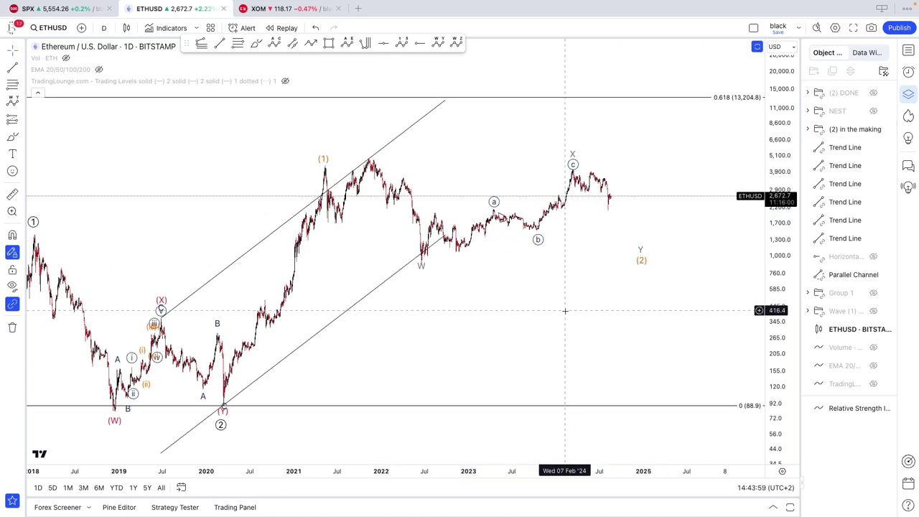
pyautogui.moveTo(565, 311); pyautogui.dragTo(542, 276)
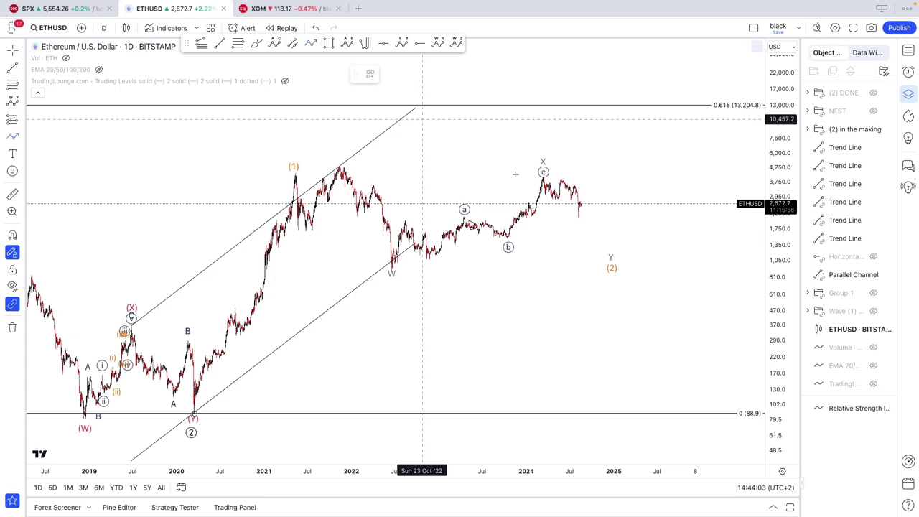
pyautogui.click(590, 204)
pyautogui.doubleClick(648, 365)
pyautogui.click(494, 74)
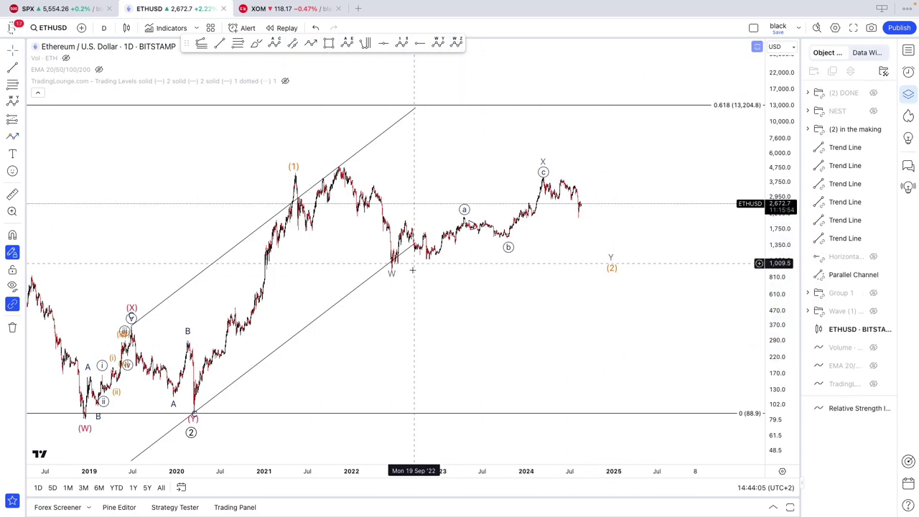
# Hide the "(2) in the making" group, preview NEST, and leave only the "(2) DONE" group visible
pyautogui.scroll(1, 410, 263)
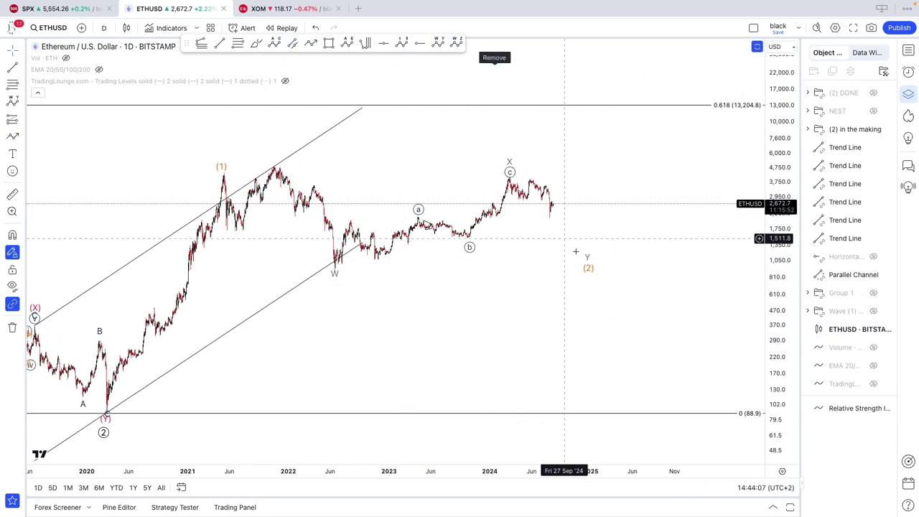
pyautogui.hscroll(3, 586, 256)
pyautogui.scroll(1, 602, 279)
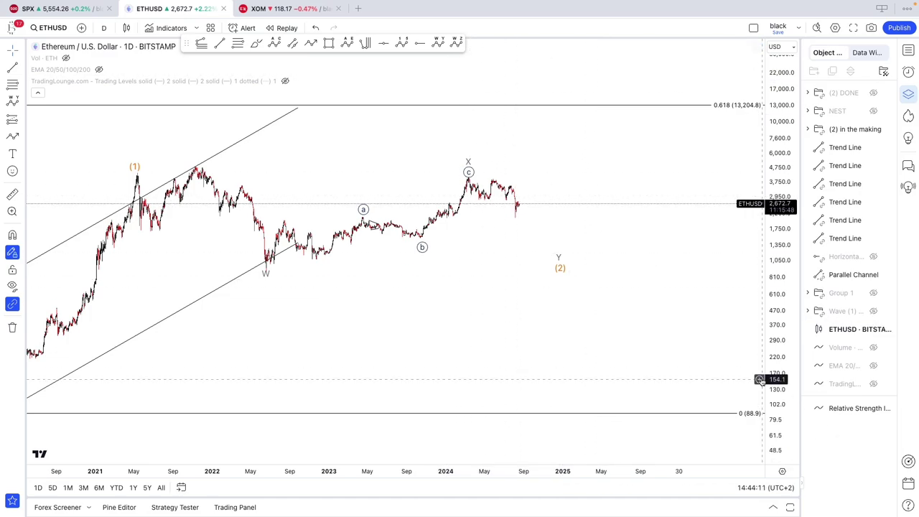
pyautogui.scroll(3, 760, 380)
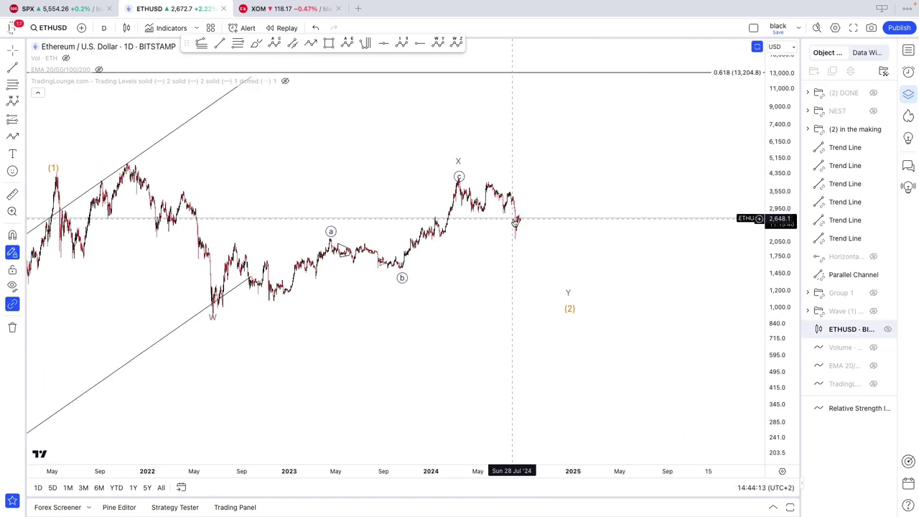
pyautogui.click(873, 129)
pyautogui.click(872, 111)
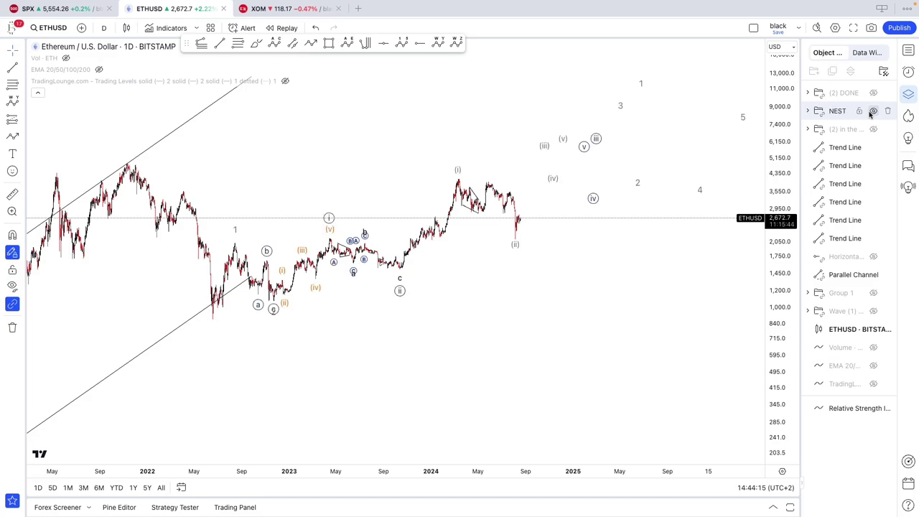
pyautogui.click(872, 111)
pyautogui.click(872, 94)
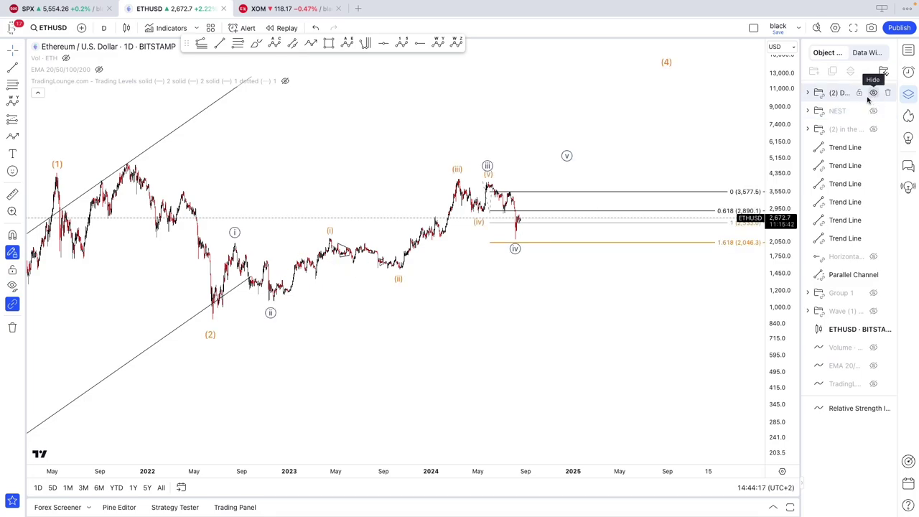
# Examine the "(2) DONE" wave count from the 2022 low through waves i to v and its Fibonacci levels
pyautogui.moveTo(541, 303); pyautogui.dragTo(560, 310)
pyautogui.moveTo(785, 367); pyautogui.dragTo(776, 265)
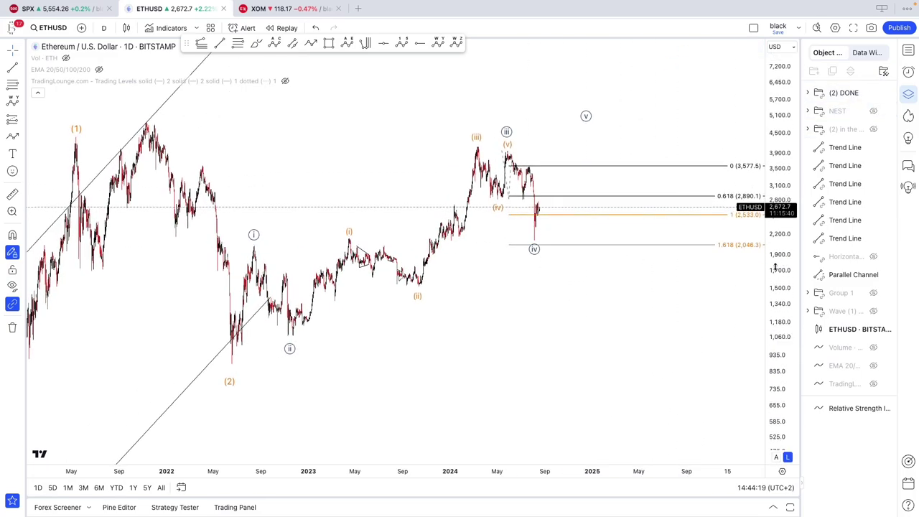
pyautogui.scroll(4, 541, 336)
pyautogui.moveTo(293, 341); pyautogui.dragTo(371, 359)
pyautogui.scroll(-2, 543, 359)
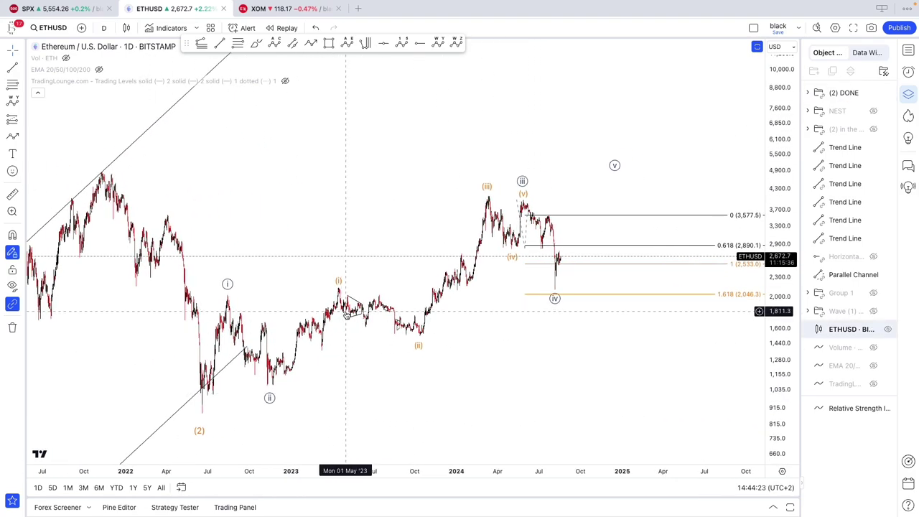
pyautogui.click(550, 305)
pyautogui.scroll(2, 511, 330)
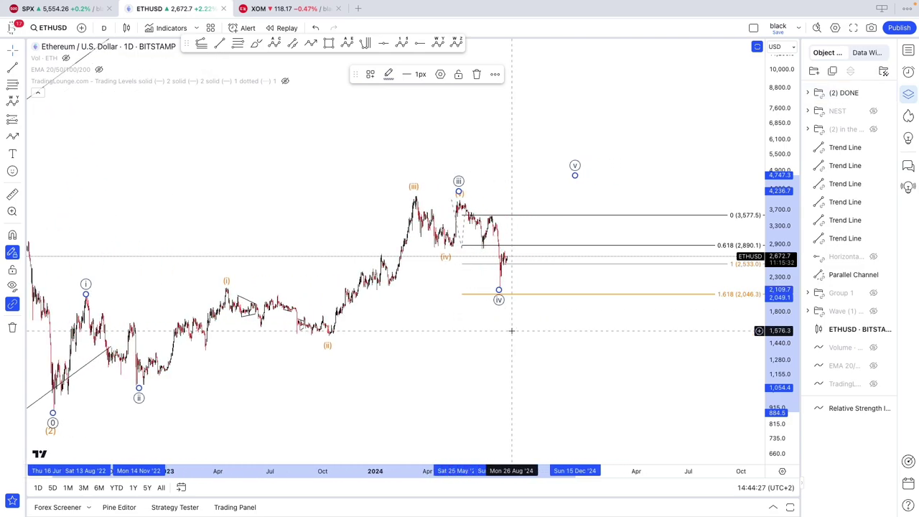
pyautogui.scroll(1, 511, 331)
pyautogui.moveTo(494, 329); pyautogui.dragTo(520, 314)
pyautogui.scroll(-2, 521, 313)
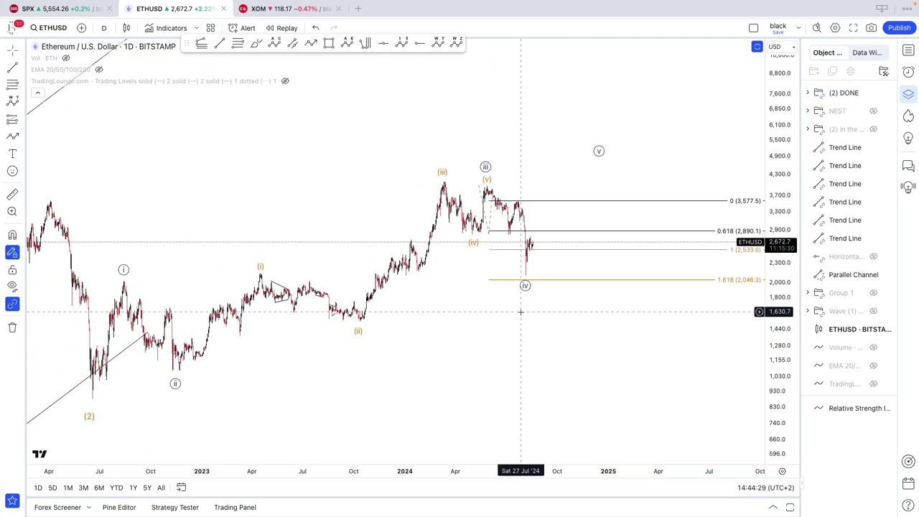
pyautogui.hscroll(1, 520, 312)
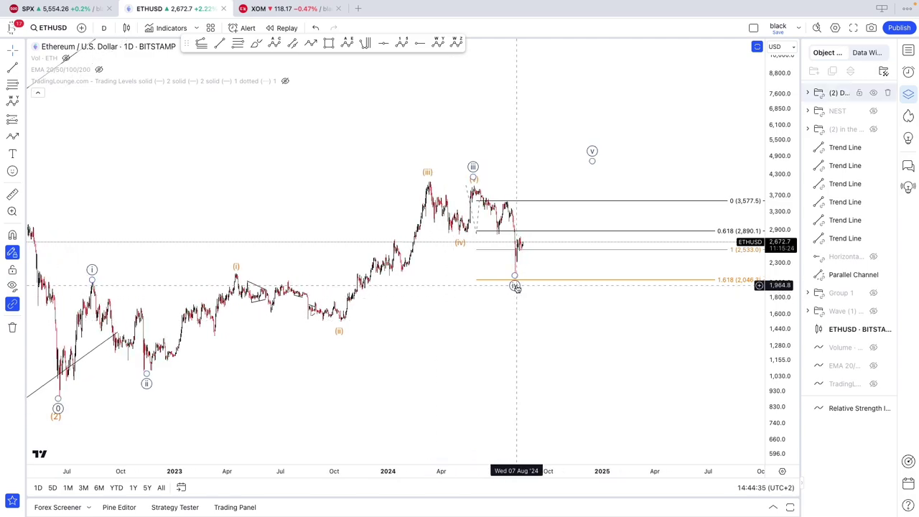
# Nudge the circled wave iv point slightly upward at the August 2024 low and deselect the wave drawing
pyautogui.moveTo(515, 285)
pyautogui.mouseDown()
pyautogui.moveTo(584, 275)
pyautogui.moveTo(621, 256)
pyautogui.moveTo(564, 235)
pyautogui.moveTo(565, 248)
pyautogui.moveTo(514, 276)
pyautogui.mouseUp()
pyautogui.click(462, 308)
pyautogui.scroll(2, 420, 318)
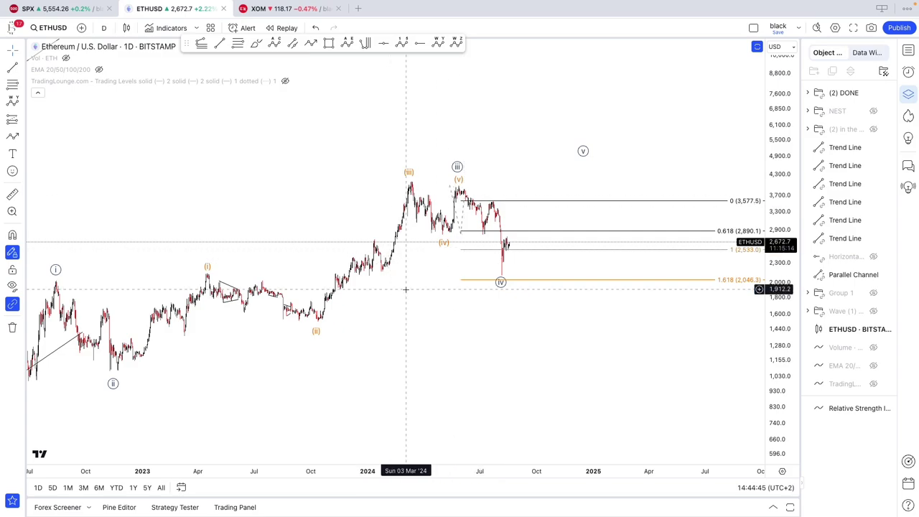
# Hide the "(2) DONE" group and show the NEST group in its place
pyautogui.scroll(-2, 406, 289)
pyautogui.click(873, 93)
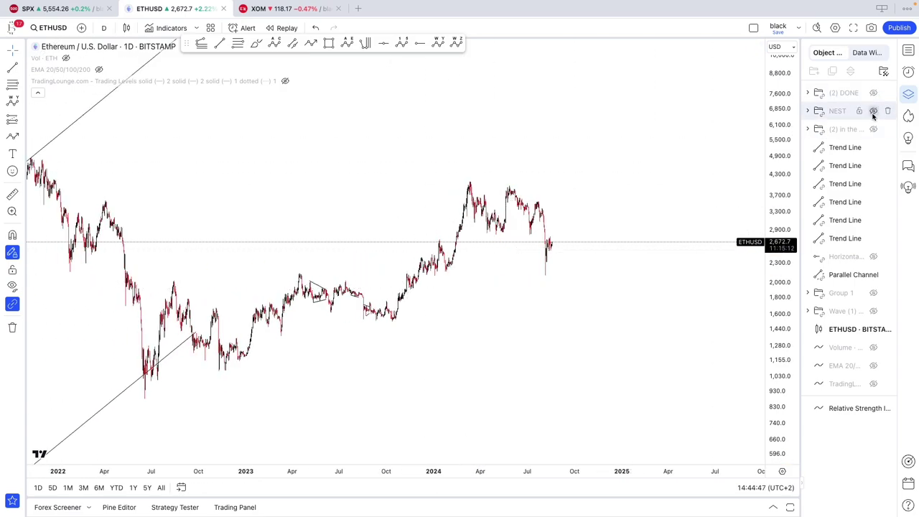
pyautogui.click(873, 111)
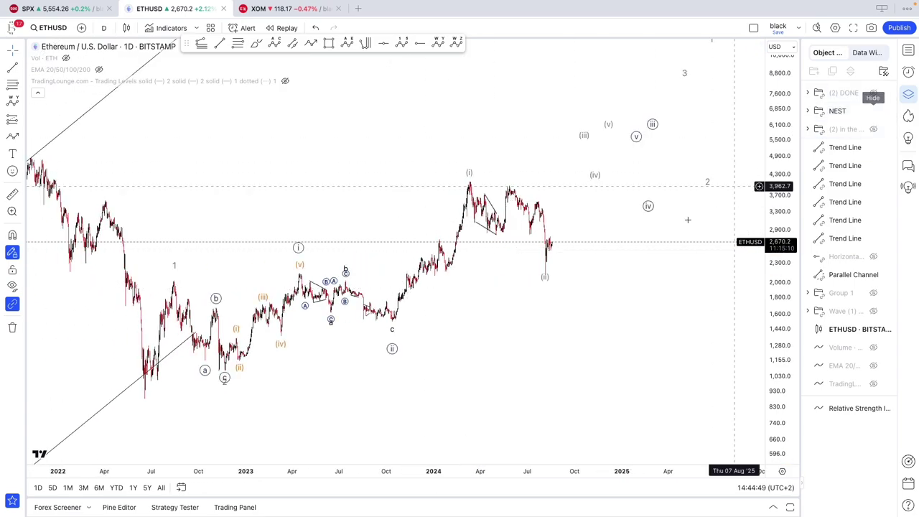
# Examine the NEST wave count from the 2022 low up to its projected upper waves in 2025
pyautogui.scroll(-2, 578, 299)
pyautogui.scroll(1, 574, 299)
pyautogui.rightClick(573, 300)
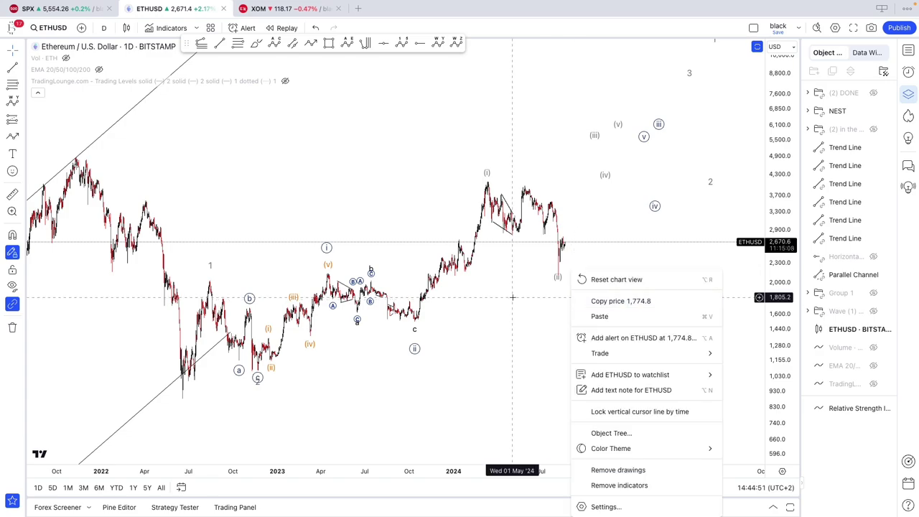
pyautogui.click(611, 279)
pyautogui.moveTo(543, 275); pyautogui.dragTo(27, 308)
pyautogui.moveTo(302, 283); pyautogui.dragTo(762, 303)
pyautogui.moveTo(601, 343); pyautogui.dragTo(639, 334)
pyautogui.scroll(2, 641, 333)
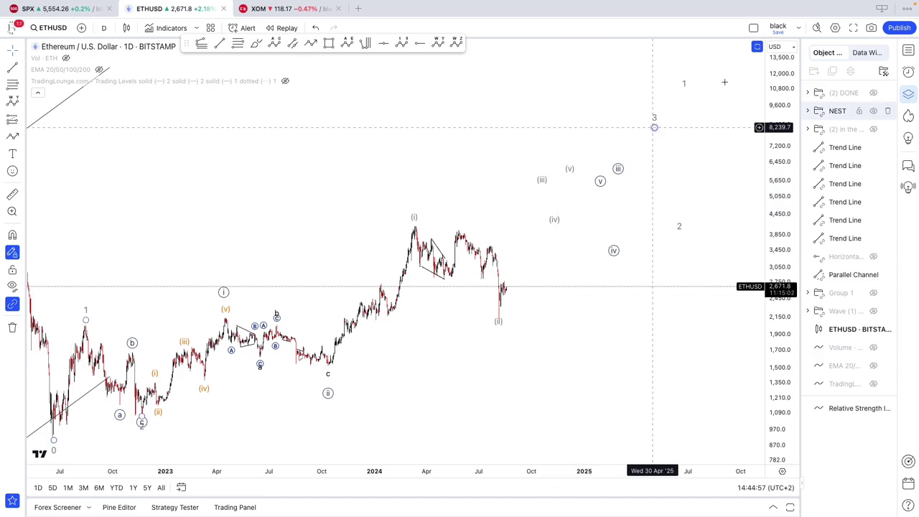
# Hide the NEST group and check the "(2) in the making" and "(2) DONE" groups in turn, leaving all three hidden
pyautogui.click(873, 110)
pyautogui.scroll(-5, 526, 211)
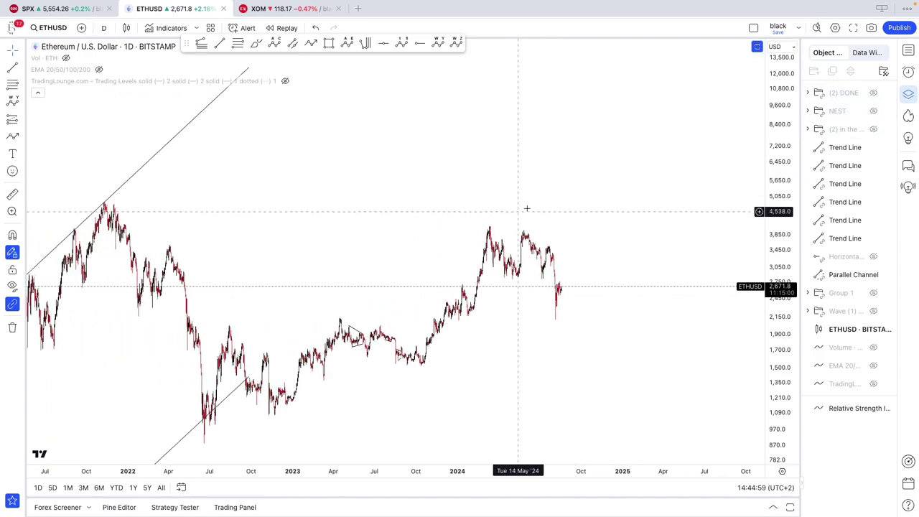
pyautogui.click(873, 128)
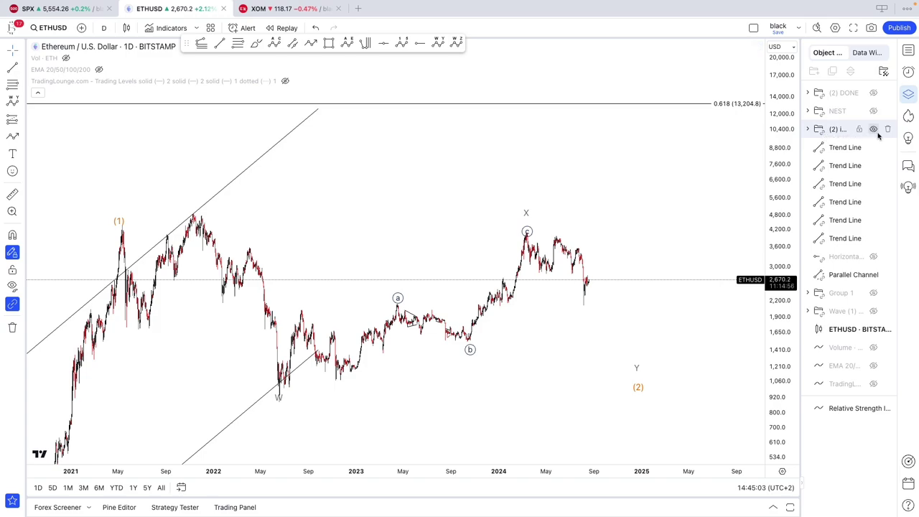
pyautogui.click(875, 130)
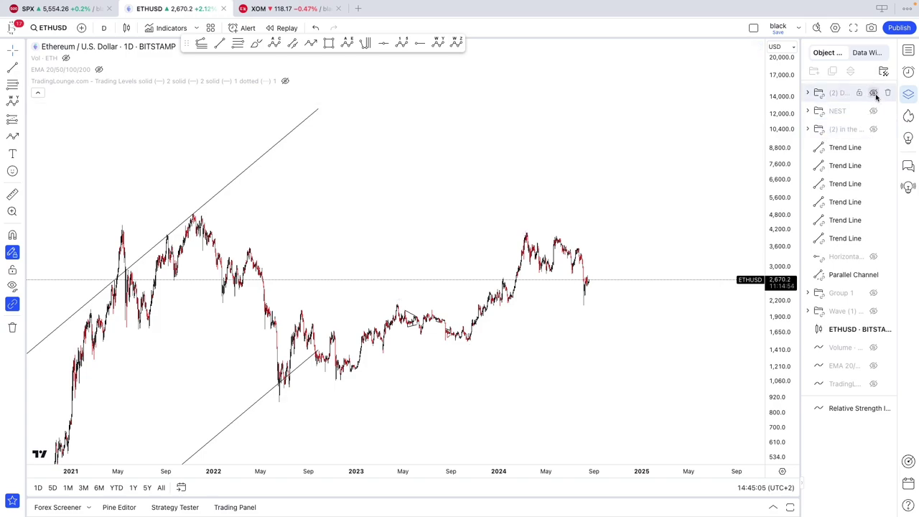
pyautogui.click(875, 94)
pyautogui.click(875, 96)
# Draw an Elliott impulse wave from the June 2022 low through August 2022, October 2023, May 2024 and August 2024, projecting v to about 6,980 in November 2024
pyautogui.scroll(4, 589, 213)
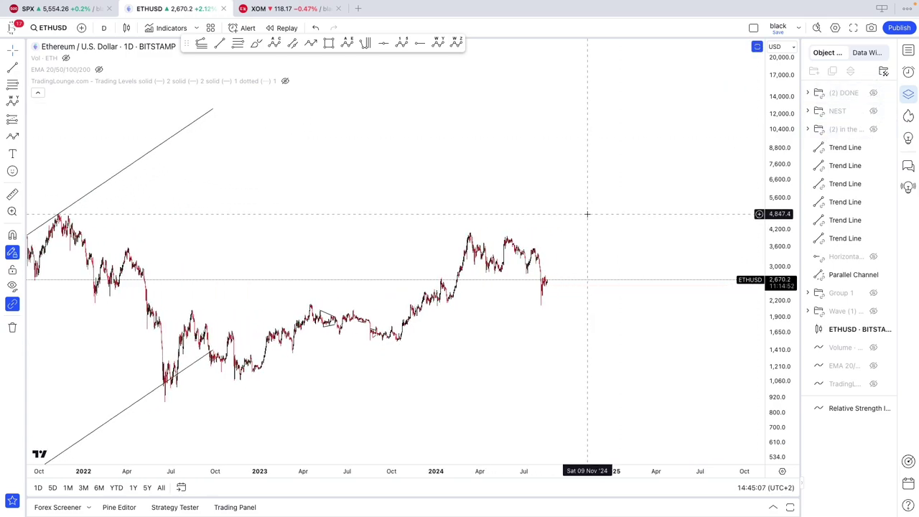
pyautogui.click(406, 47)
pyautogui.scroll(1, 123, 394)
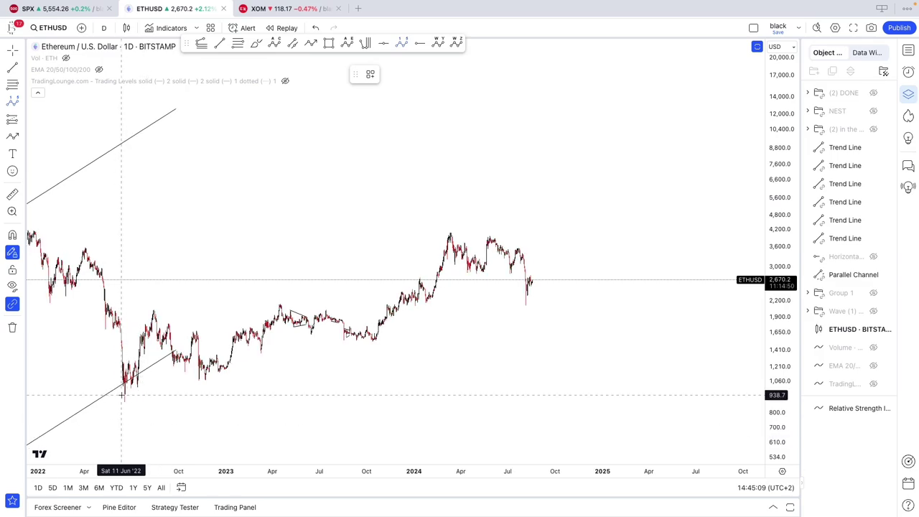
pyautogui.scroll(-1, 96, 402)
pyautogui.click(96, 405)
pyautogui.click(132, 311)
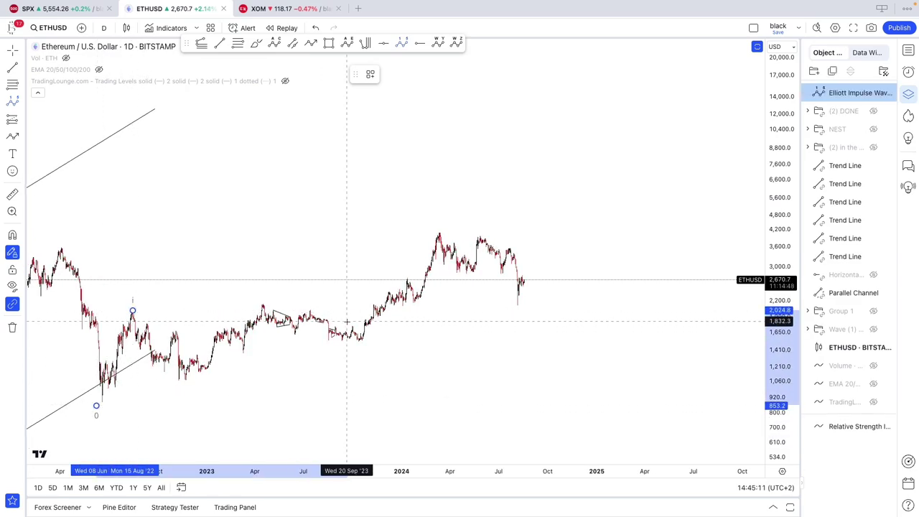
pyautogui.click(359, 339)
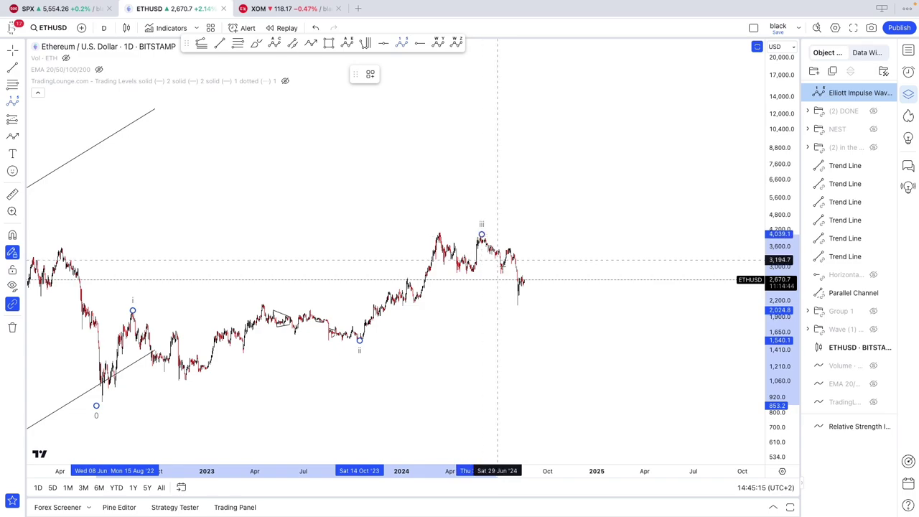
pyautogui.click(517, 301)
pyautogui.click(572, 174)
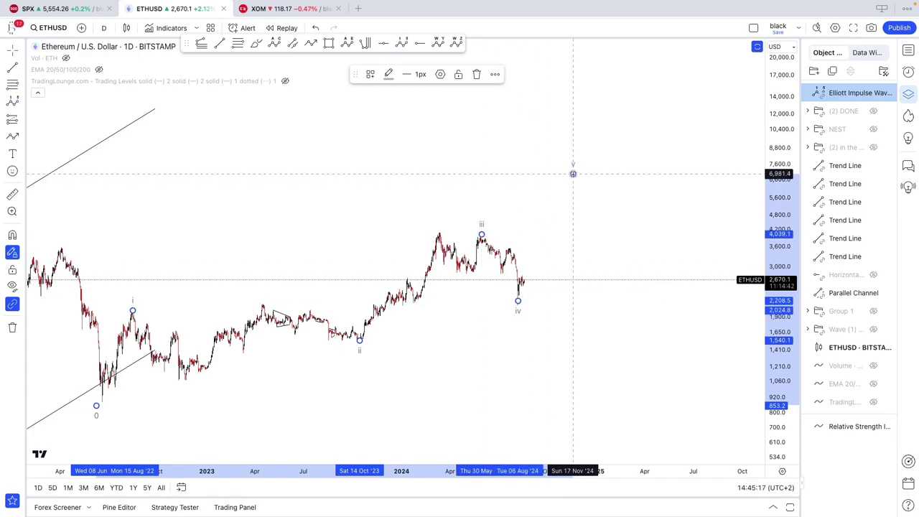
# Set the new impulse wave's degree to Minute and change its label colour to a dark shade
pyautogui.rightClick(572, 175)
pyautogui.moveTo(624, 415)
pyautogui.click(705, 430)
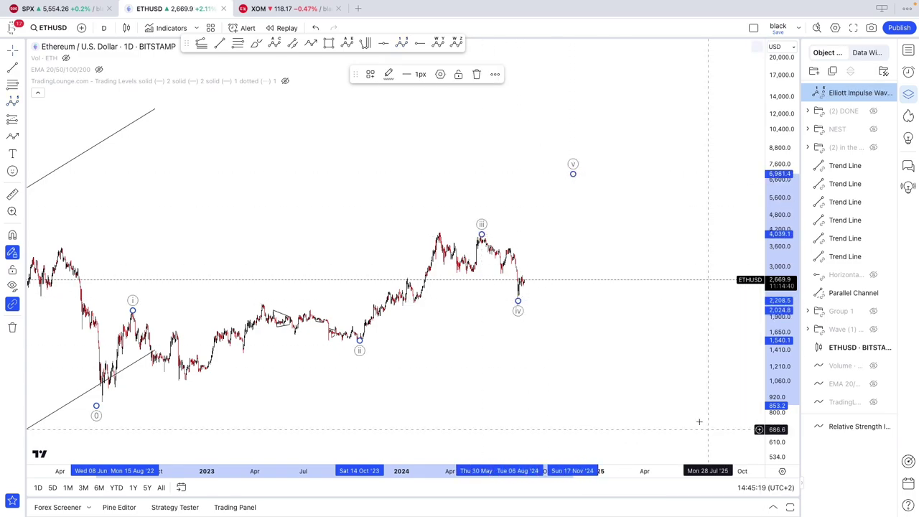
pyautogui.click(389, 75)
pyautogui.click(400, 199)
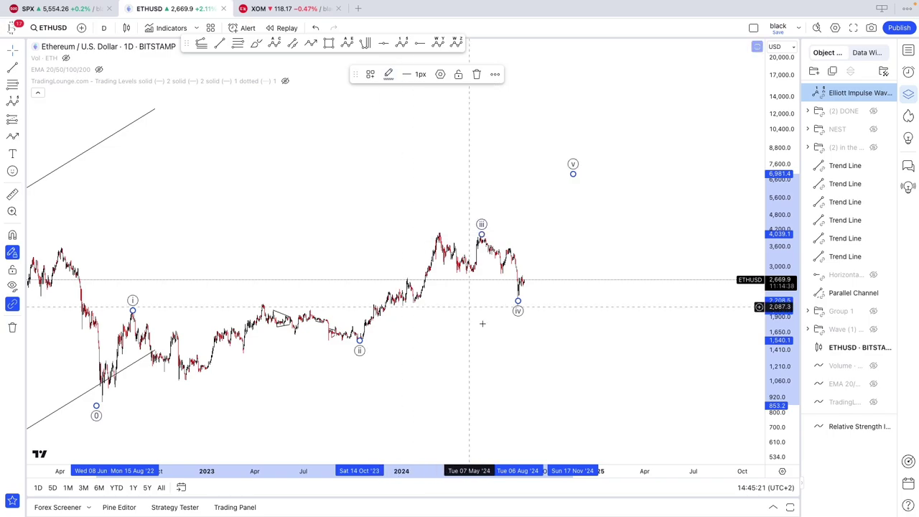
# Draw an Elliott ABC correction from the November 2022 low, with A in early February, B on 10 March and C in mid-April 2023
pyautogui.moveTo(673, 393); pyautogui.dragTo(773, 324)
pyautogui.moveTo(775, 381); pyautogui.dragTo(774, 190)
pyautogui.scroll(2, 657, 286)
pyautogui.moveTo(774, 276); pyautogui.dragTo(765, 380)
pyautogui.moveTo(644, 341); pyautogui.dragTo(665, 372)
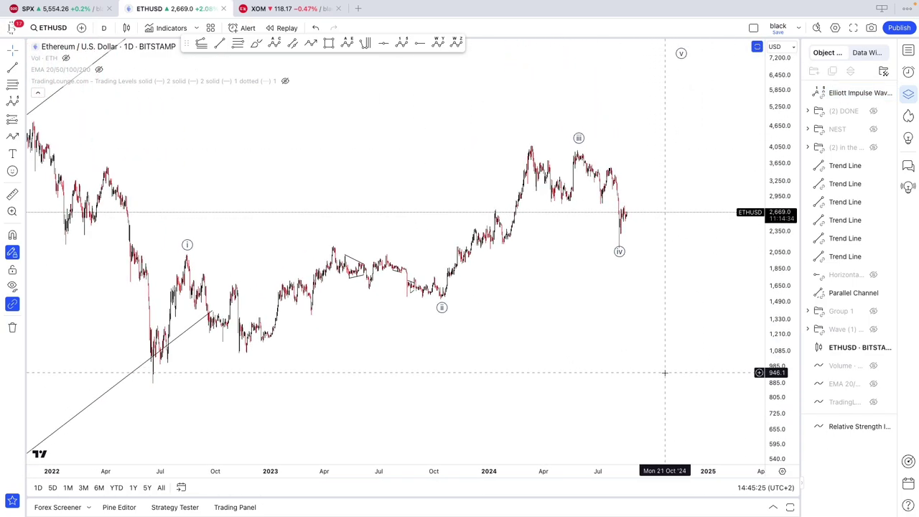
pyautogui.scroll(2, 665, 371)
pyautogui.moveTo(338, 361); pyautogui.dragTo(372, 382)
pyautogui.scroll(1, 372, 383)
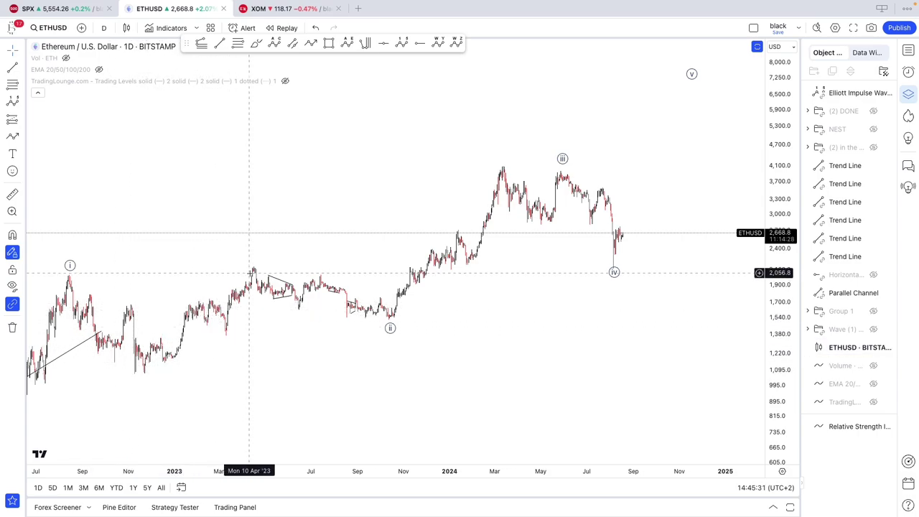
pyautogui.click(274, 44)
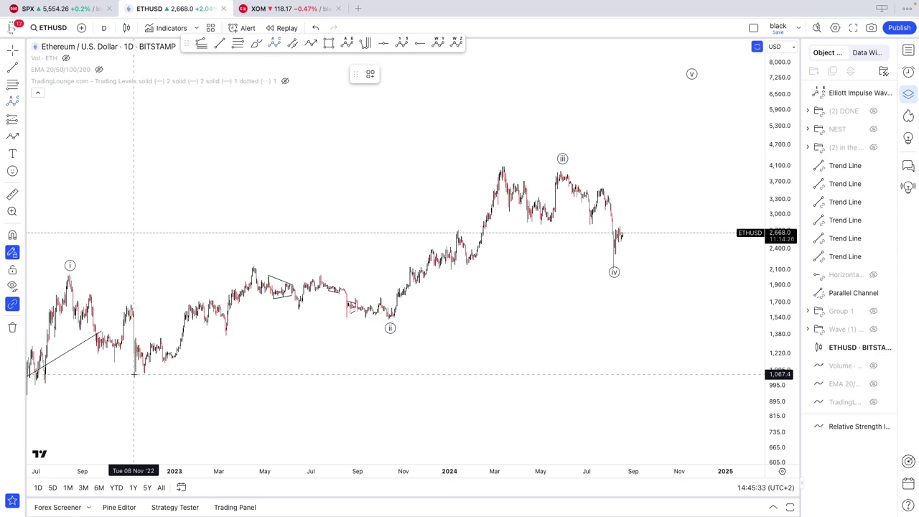
pyautogui.click(133, 374)
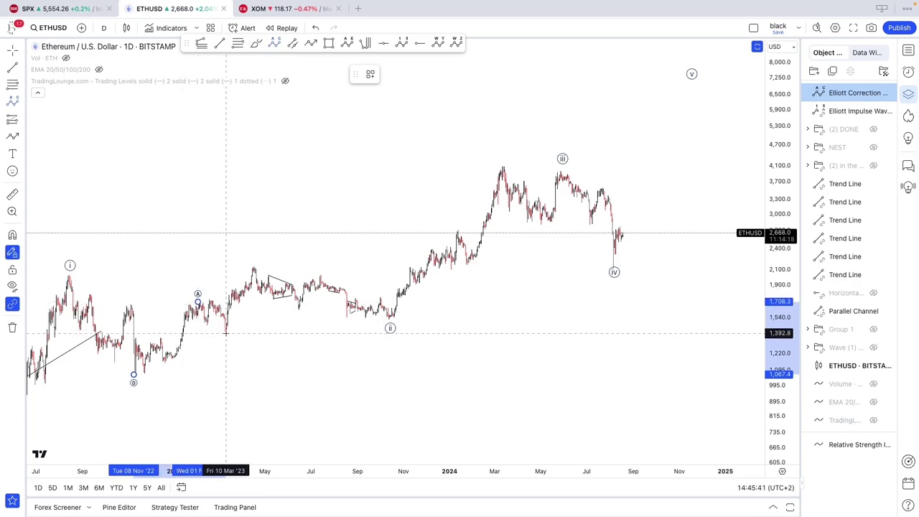
pyautogui.click(226, 333)
# Set the November 2022 to April 2023 correction's degree to Subminuette and change its colour
pyautogui.rightClick(251, 269)
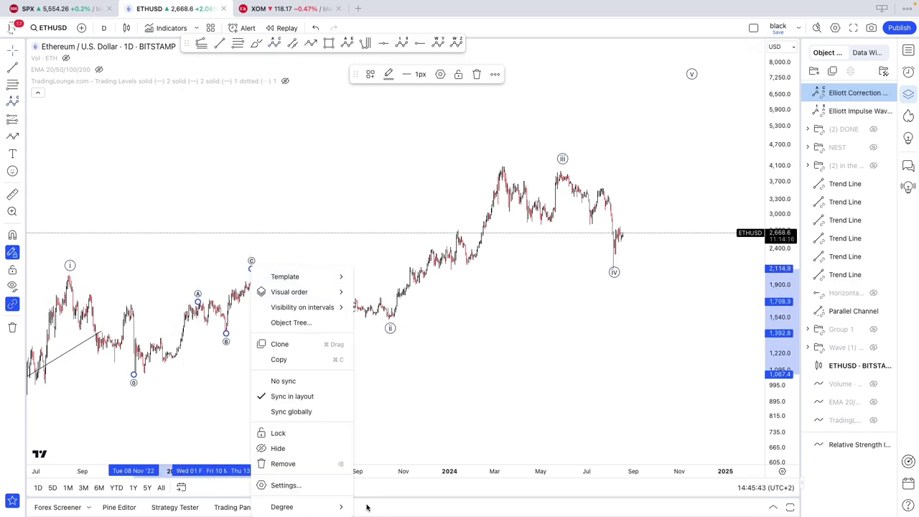
pyautogui.moveTo(341, 507)
pyautogui.click(381, 460)
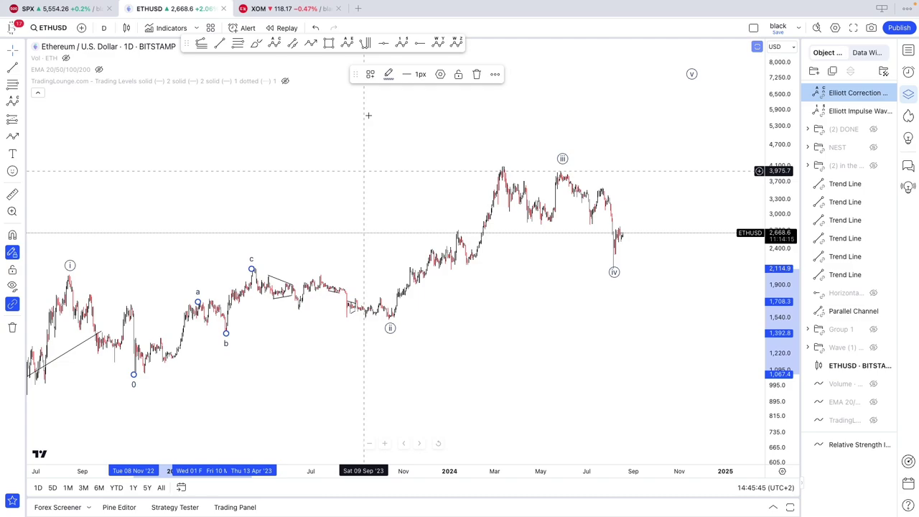
pyautogui.click(387, 74)
pyautogui.click(410, 199)
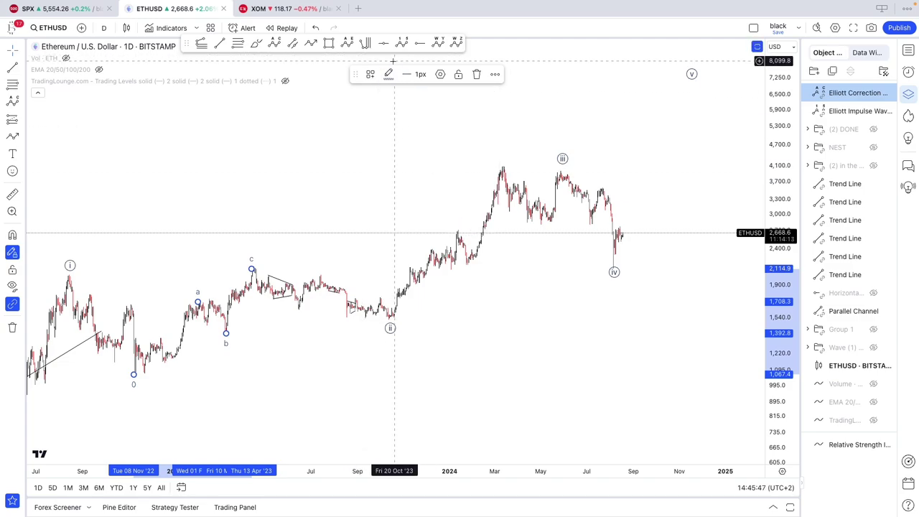
# Draw a larger ABC correction from the August 2022 high through the November 2022 low and April 2023 high to the October 2023 low
pyautogui.click(275, 44)
pyautogui.click(71, 274)
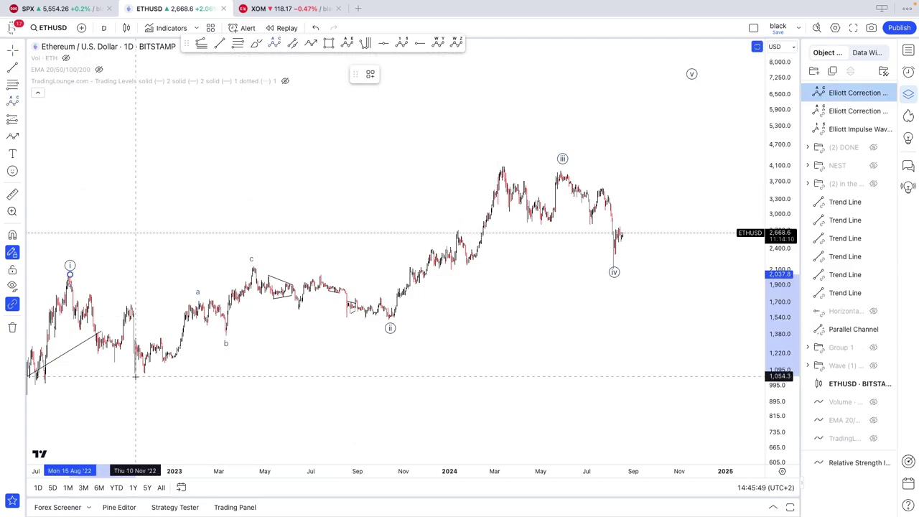
pyautogui.click(135, 376)
pyautogui.click(252, 260)
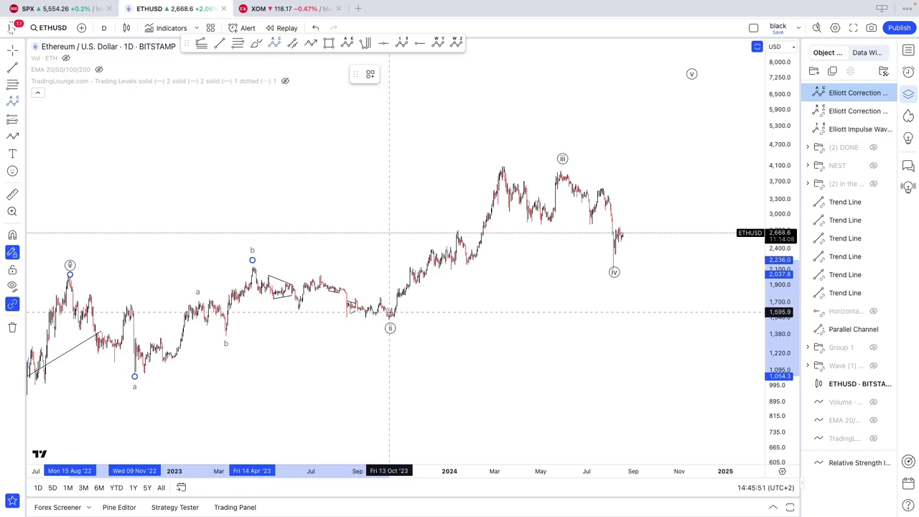
# Set the larger correction's degree to Minuette and colour its labels orange
pyautogui.rightClick(389, 313)
pyautogui.moveTo(409, 505)
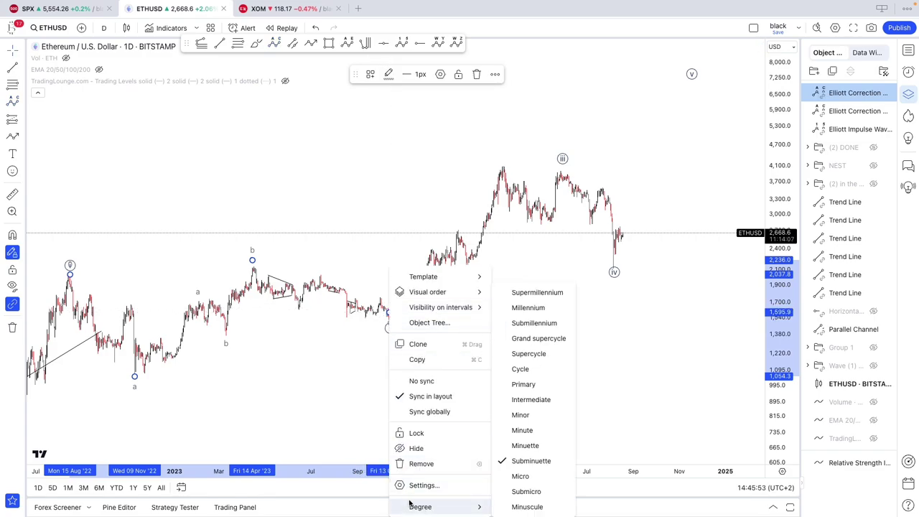
pyautogui.click(508, 446)
pyautogui.click(391, 76)
pyautogui.click(389, 198)
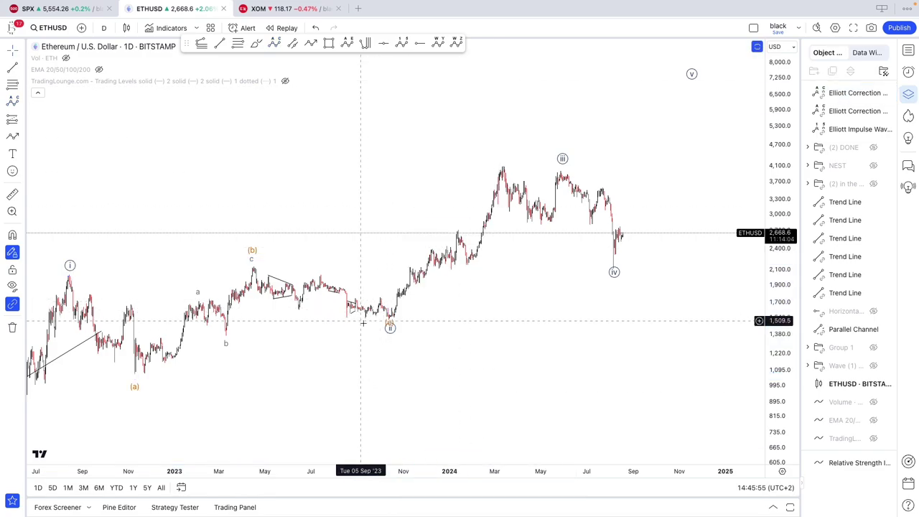
# Draw two converging trend lines around wave (c), one under the June–October 2023 lows and one over the highs from July 2023
pyautogui.click(219, 44)
pyautogui.moveTo(299, 307); pyautogui.dragTo(388, 318)
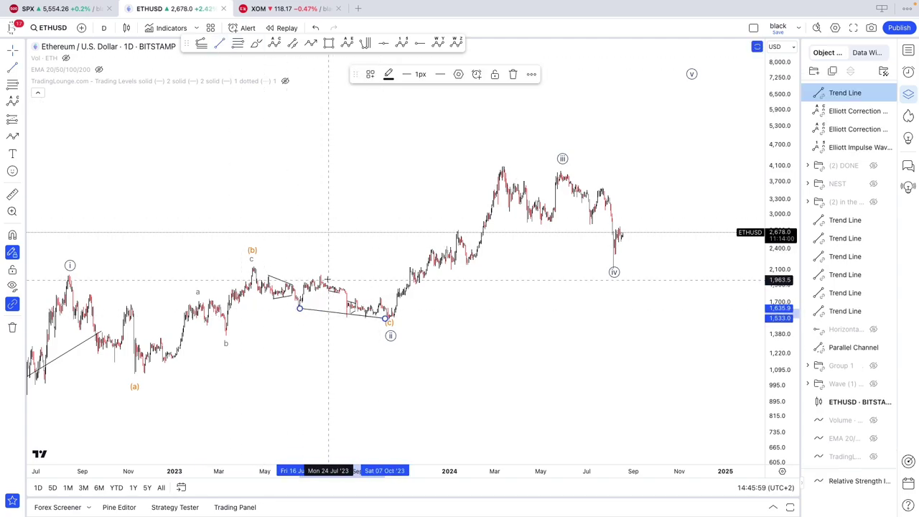
pyautogui.moveTo(321, 275); pyautogui.dragTo(382, 302)
pyautogui.click(381, 285)
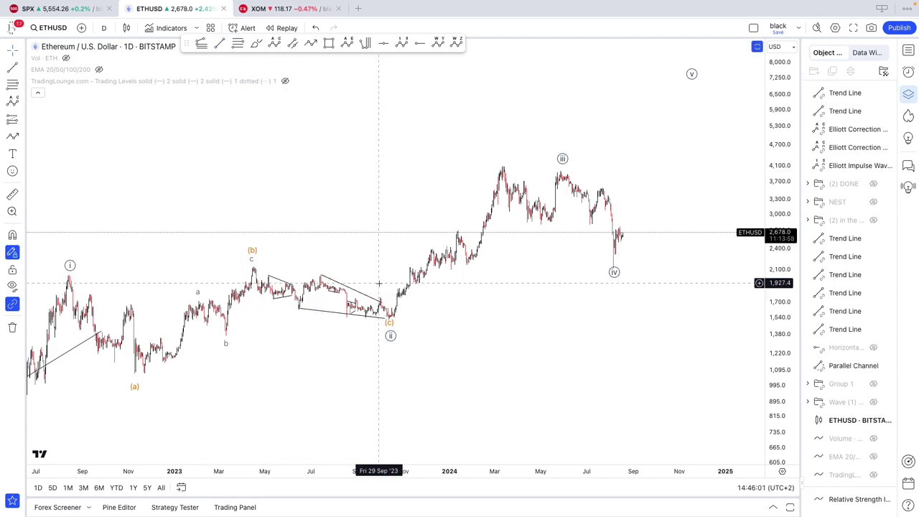
# Draw an impulse wave inside circled wave iii, from the October 2023 low through both January 2024 turns and the March high to the late May 2024 high
pyautogui.scroll(-3, 380, 283)
pyautogui.moveTo(452, 252); pyautogui.dragTo(424, 280)
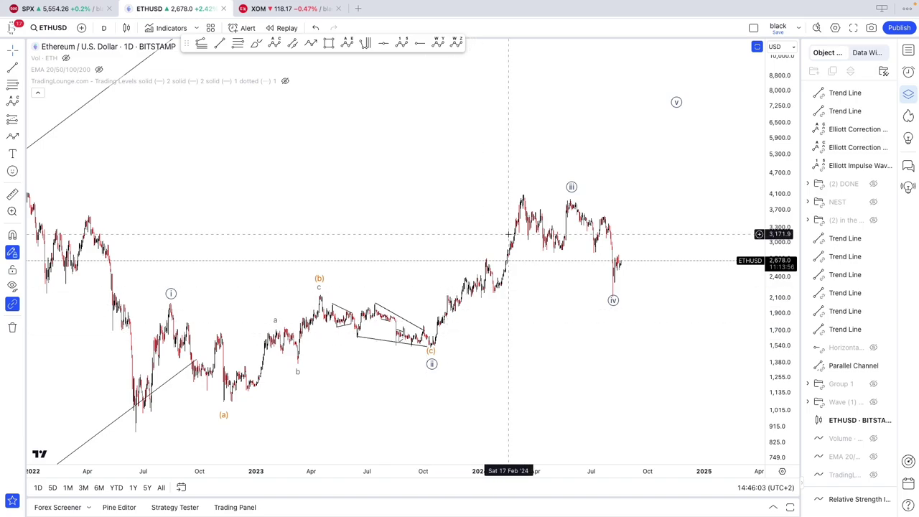
pyautogui.scroll(1, 428, 329)
pyautogui.click(408, 351)
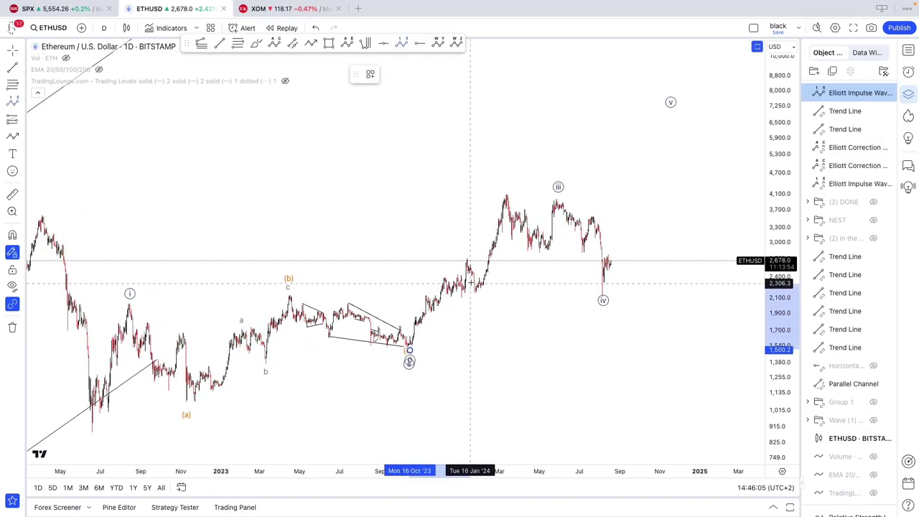
pyautogui.click(461, 261)
pyautogui.click(479, 291)
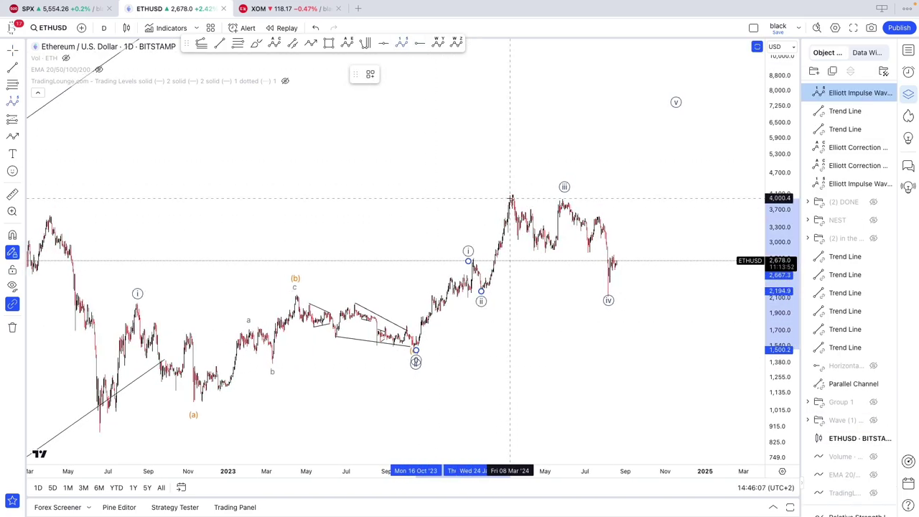
pyautogui.click(510, 198)
pyautogui.click(545, 259)
pyautogui.click(567, 206)
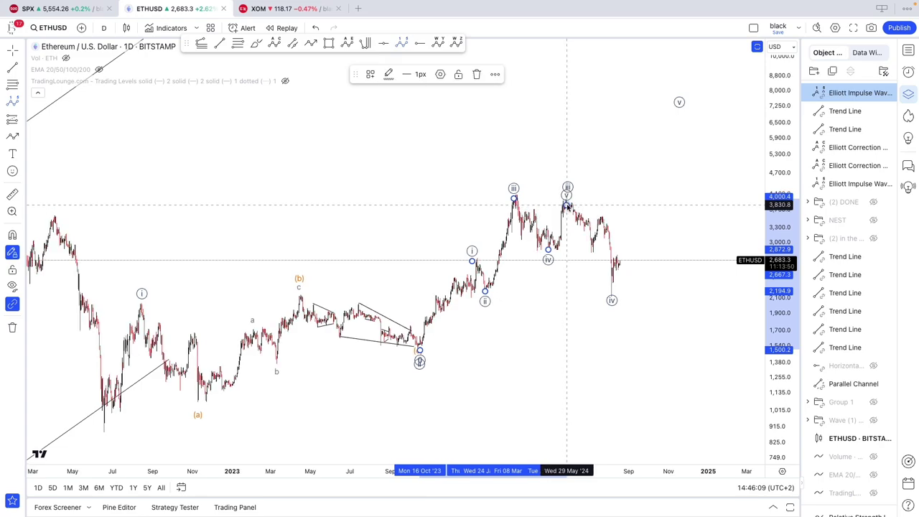
# Set the inner impulse wave's degree to Minuette and colour its labels orange
pyautogui.rightClick(568, 205)
pyautogui.moveTo(646, 443)
pyautogui.click(707, 444)
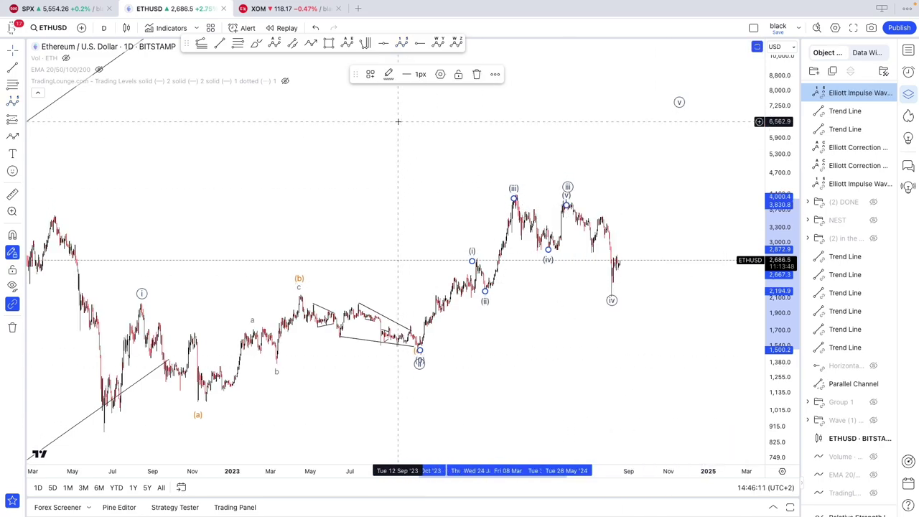
pyautogui.click(388, 75)
pyautogui.click(387, 200)
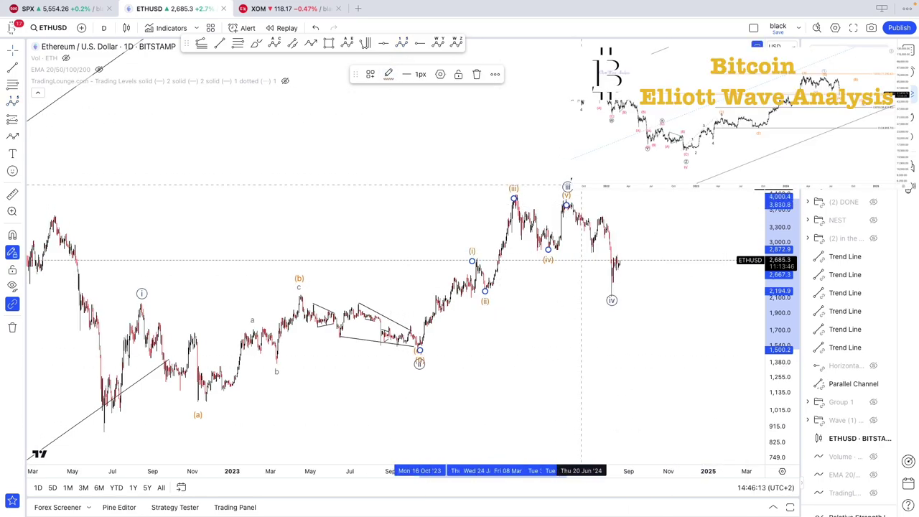
# Raise the circled wave iii point to about 4,000 and move the projected circled wave v to about 5,600 in mid-January 2025
pyautogui.moveTo(567, 197)
pyautogui.mouseDown()
pyautogui.moveTo(559, 192)
pyautogui.moveTo(568, 192)
pyautogui.mouseUp()
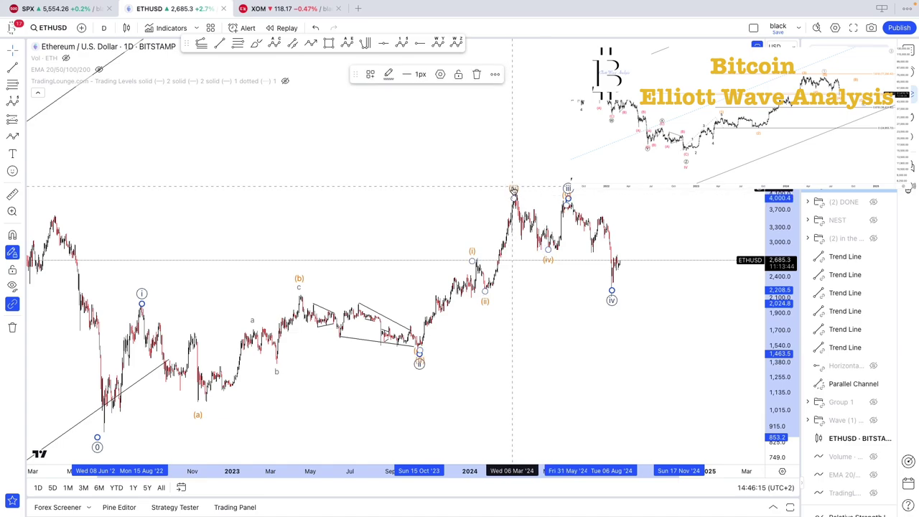
pyautogui.click(514, 202)
pyautogui.moveTo(473, 208); pyautogui.dragTo(449, 212)
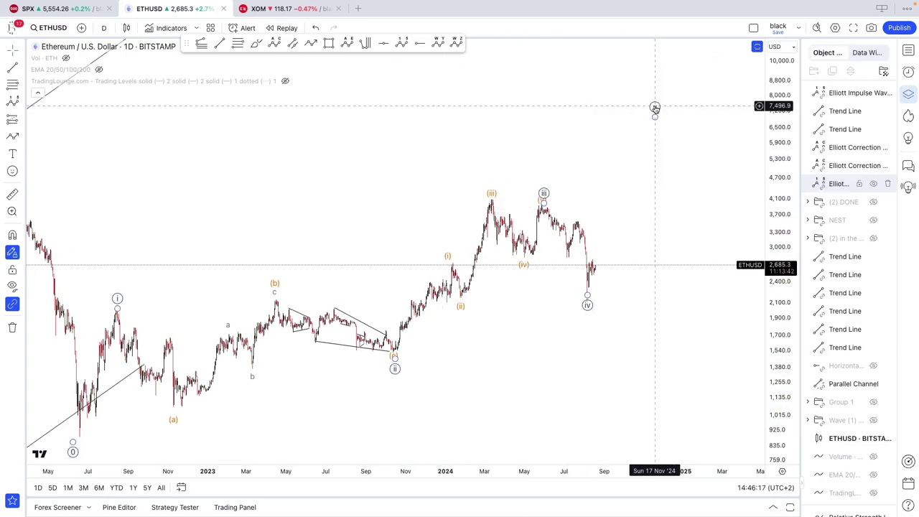
pyautogui.moveTo(656, 110); pyautogui.dragTo(693, 152)
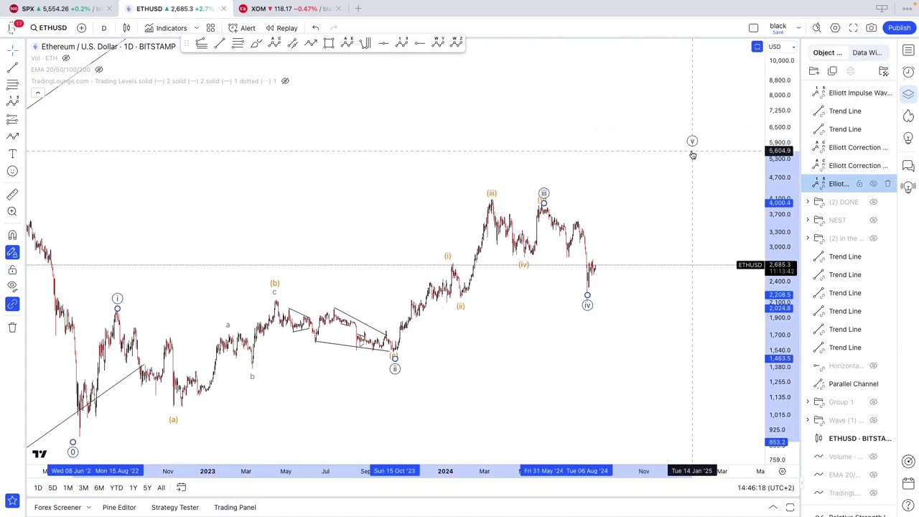
# Group the new count's two impulse waves, two correction waves and two converging trend lines together
pyautogui.click(815, 69)
pyautogui.click(714, 119)
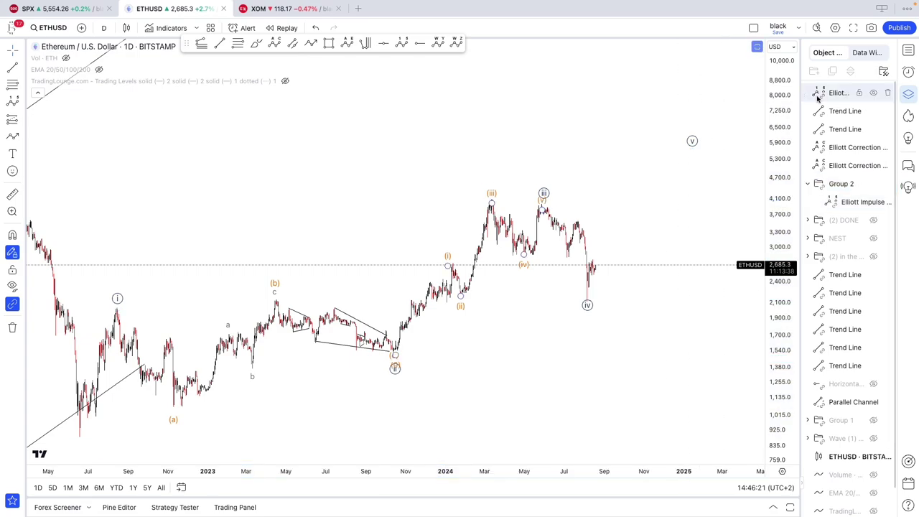
pyautogui.click(818, 98)
pyautogui.keyDown('super'); pyautogui.click(824, 114); pyautogui.keyUp('super')
pyautogui.moveTo(824, 165); pyautogui.dragTo(833, 183)
# Rename the new drawing group as "{v} in the making" and deselect its drawings
pyautogui.rightClick(835, 97)
pyautogui.click(854, 105)
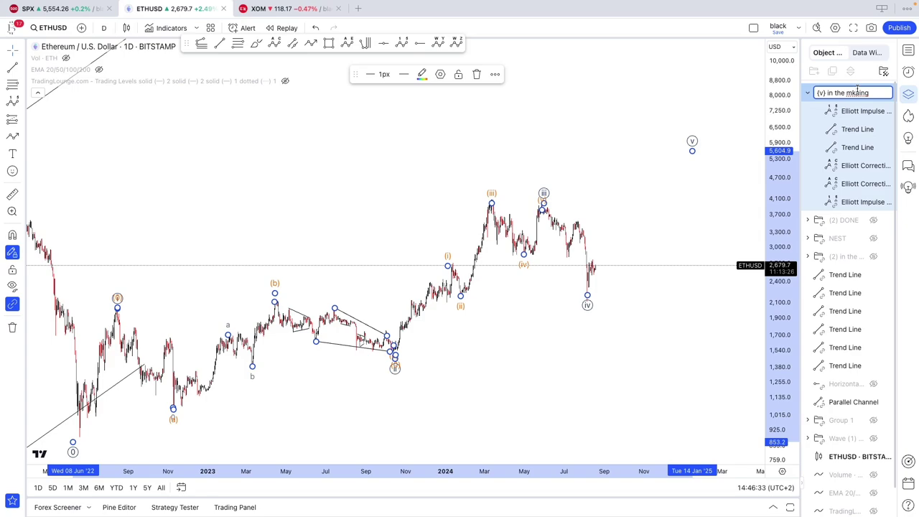
pyautogui.click(463, 172)
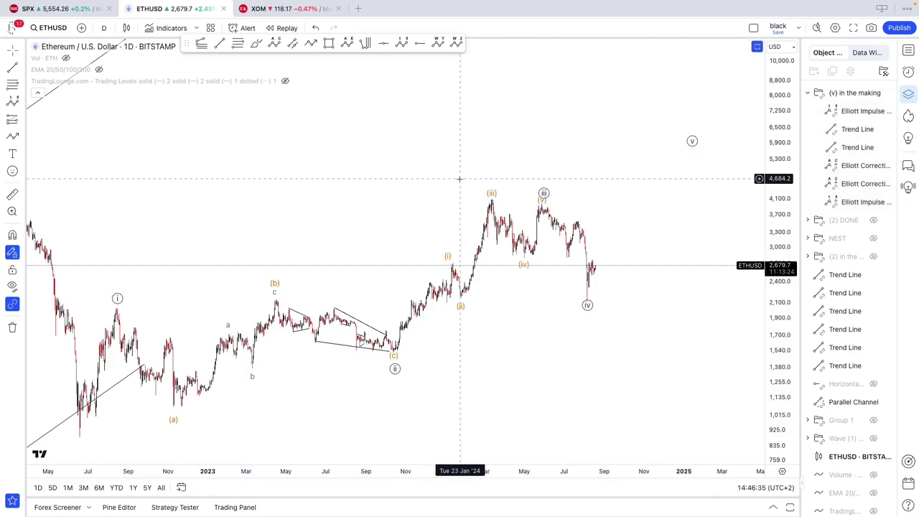
# Switch the ETHUSD chart from the daily to the 1-hour interval
pyautogui.scroll(5, 460, 183)
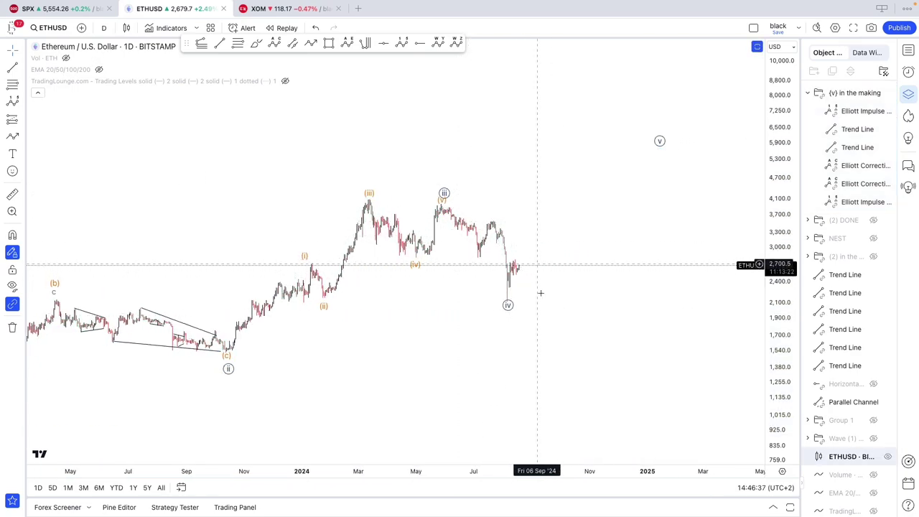
pyautogui.moveTo(542, 292); pyautogui.dragTo(648, 268)
pyautogui.scroll(-3, 700, 189)
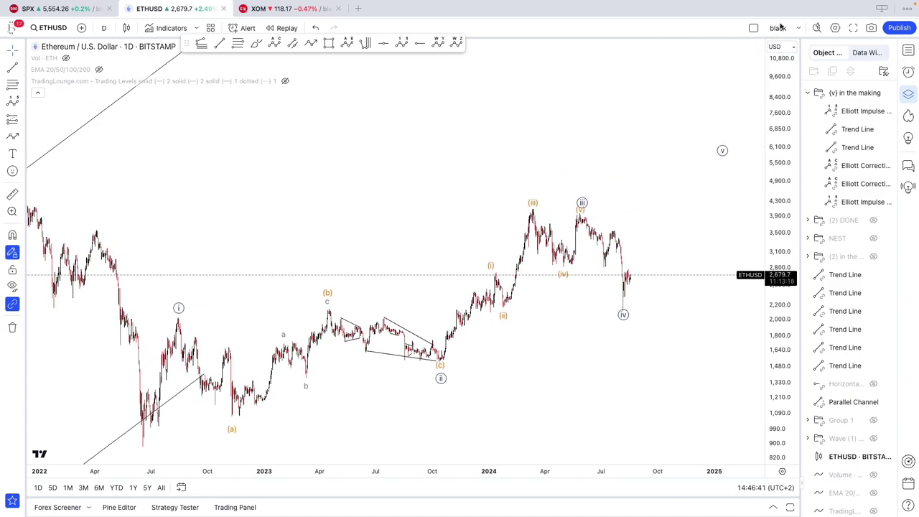
pyautogui.click(105, 31)
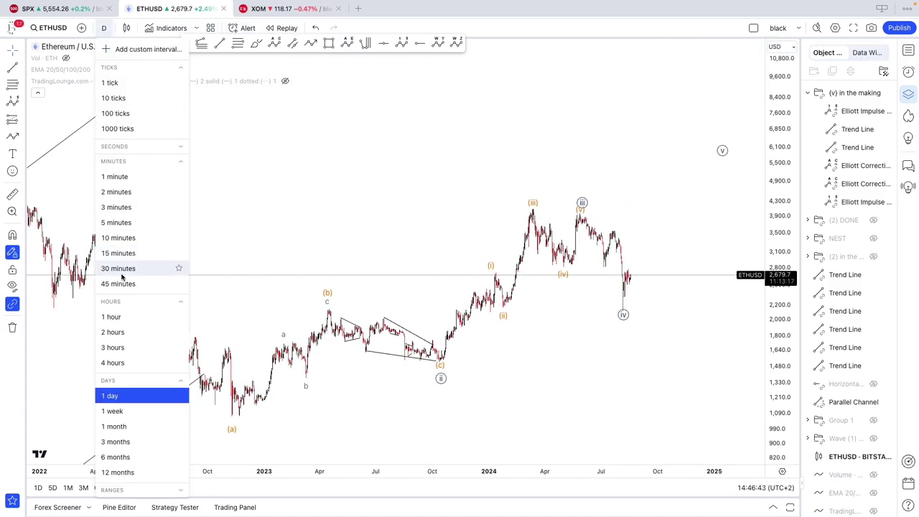
pyautogui.click(127, 317)
pyautogui.click(777, 458)
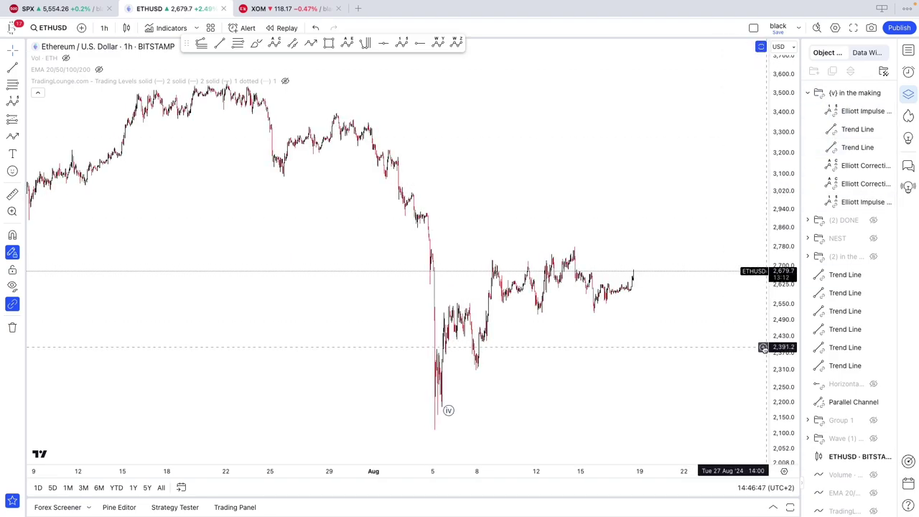
# Move the circled wave iv point onto the 5 August 2024 low at about 2,115
pyautogui.click(432, 429)
pyautogui.moveTo(433, 429); pyautogui.dragTo(180, 431)
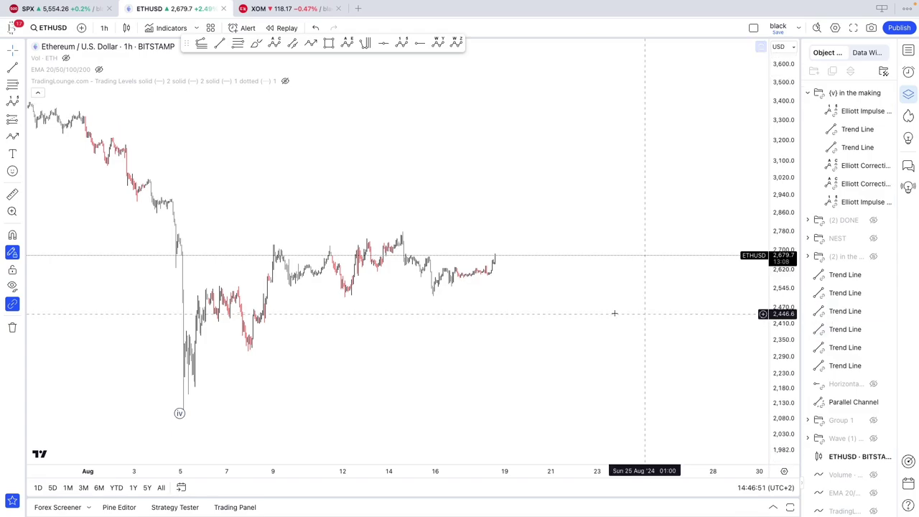
pyautogui.scroll(2, 625, 321)
pyautogui.moveTo(166, 421); pyautogui.dragTo(168, 425)
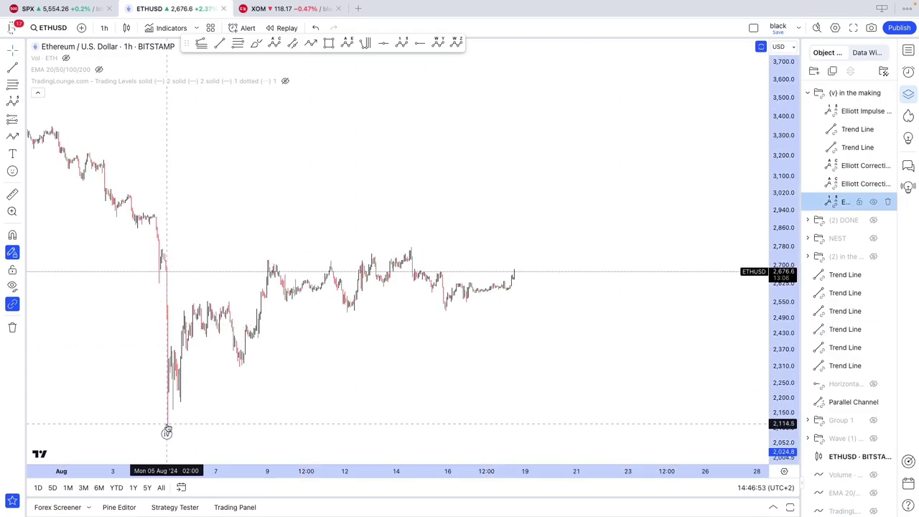
pyautogui.moveTo(293, 397); pyautogui.dragTo(360, 383)
# Hide the object tree side panel to widen the chart around the August recovery
pyautogui.click(908, 53)
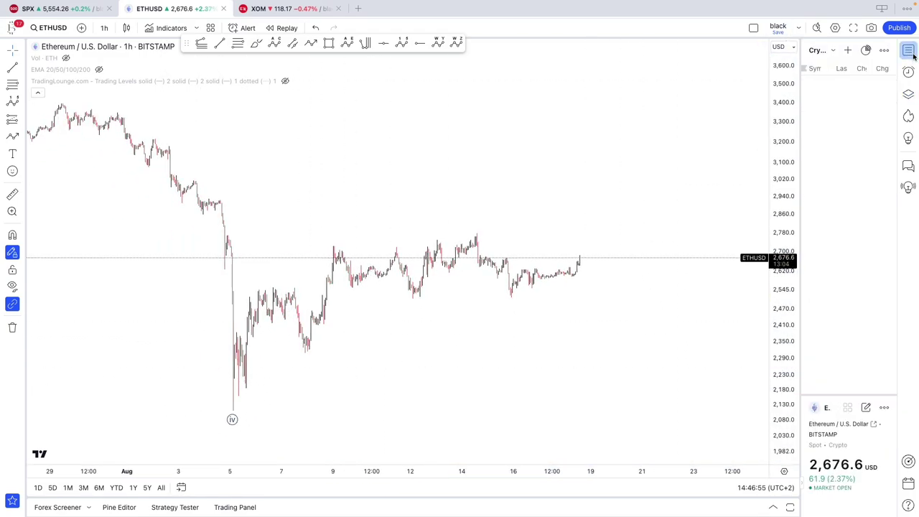
pyautogui.click(907, 52)
pyautogui.hscroll(5, 749, 293)
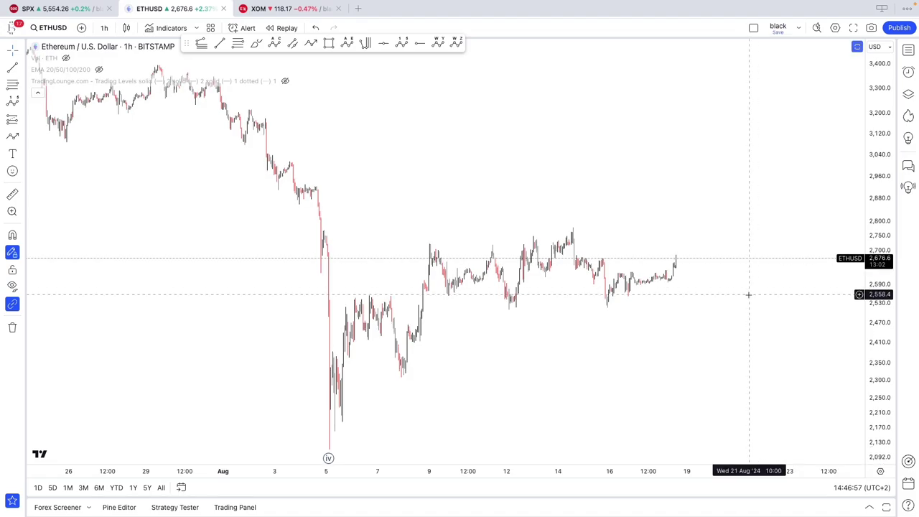
pyautogui.scroll(2, 676, 273)
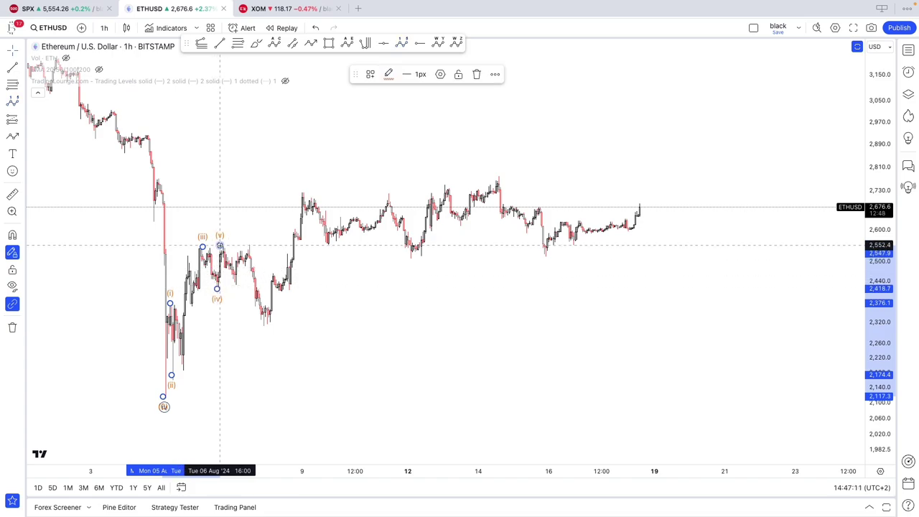
# Set the small impulse wave's degree to Micro and colour its labels dark navy
pyautogui.click(216, 227)
pyautogui.rightClick(216, 237)
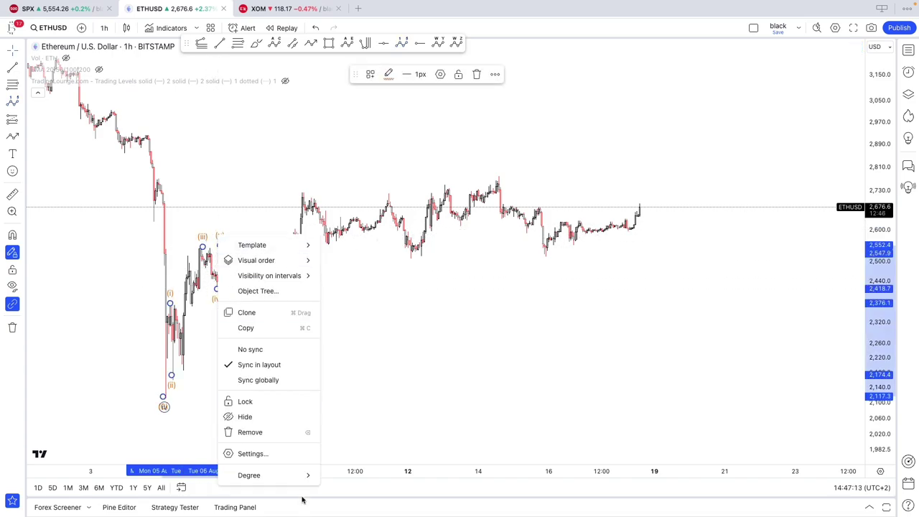
pyautogui.moveTo(293, 479)
pyautogui.click(365, 481)
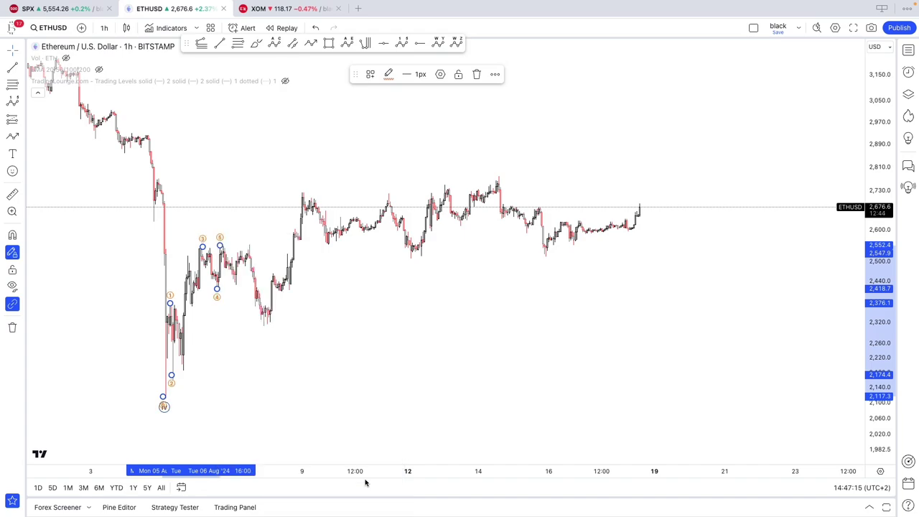
pyautogui.moveTo(466, 144)
pyautogui.mouseDown()
pyautogui.moveTo(462, 170)
pyautogui.moveTo(446, 157)
pyautogui.mouseUp()
pyautogui.scroll(-1, 461, 170)
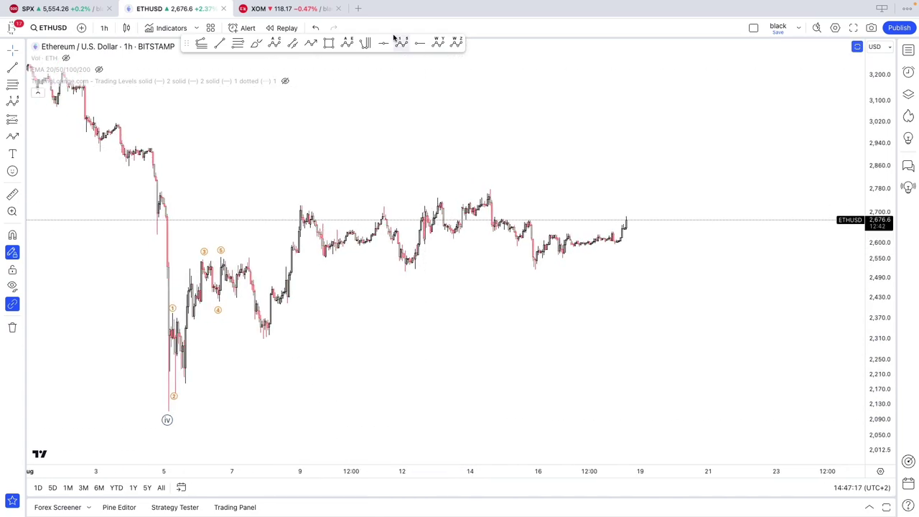
pyautogui.click(221, 255)
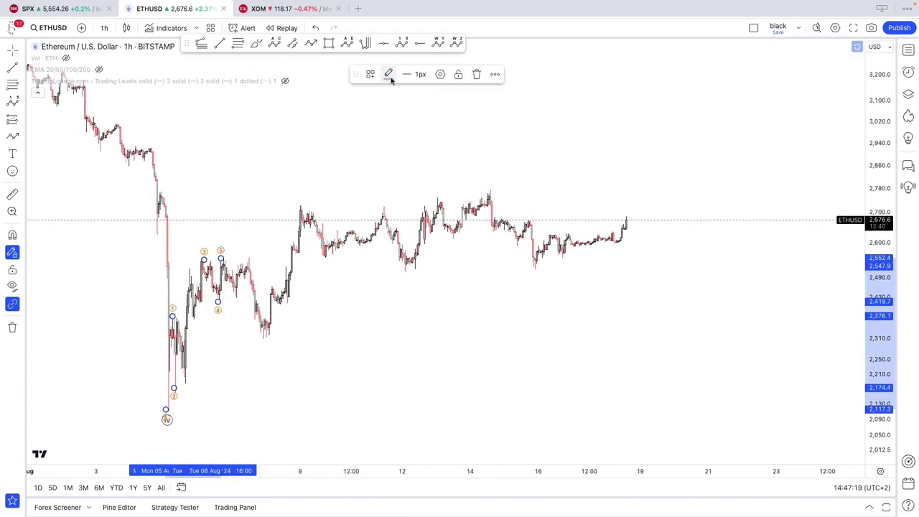
pyautogui.click(389, 74)
pyautogui.click(401, 199)
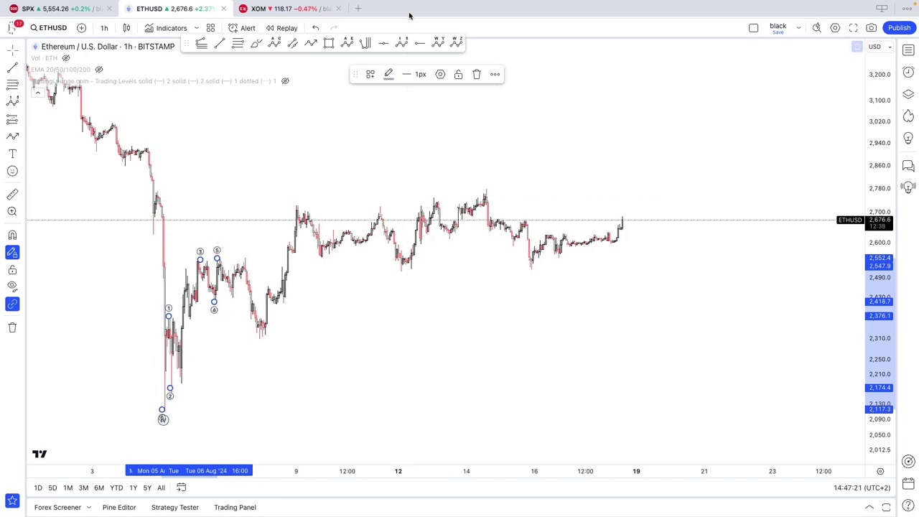
# Draw a larger impulse wave from the 5 August low through about 2,587, 2,314, 2,708 and 2,518 to about 2,747 on 13 August
pyautogui.click(402, 43)
pyautogui.click(164, 408)
pyautogui.click(219, 248)
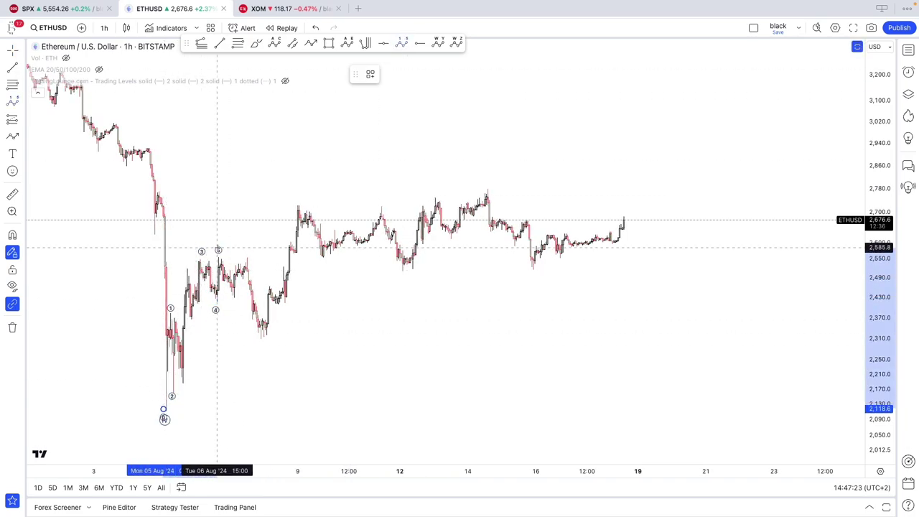
pyautogui.click(262, 337)
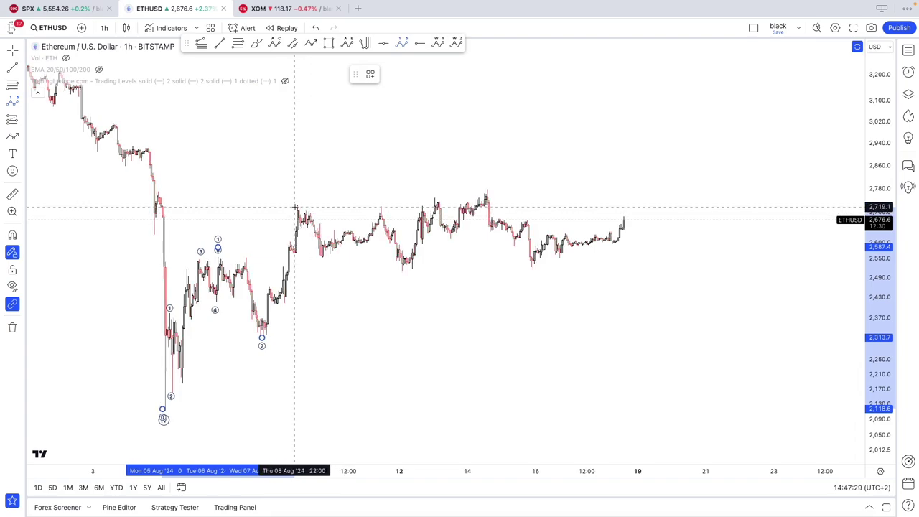
pyautogui.click(294, 207)
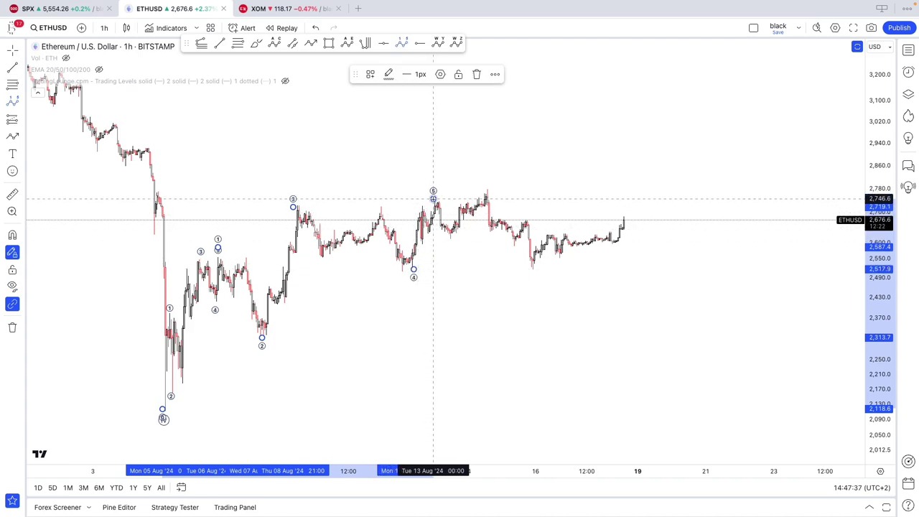
pyautogui.moveTo(294, 208); pyautogui.dragTo(297, 214)
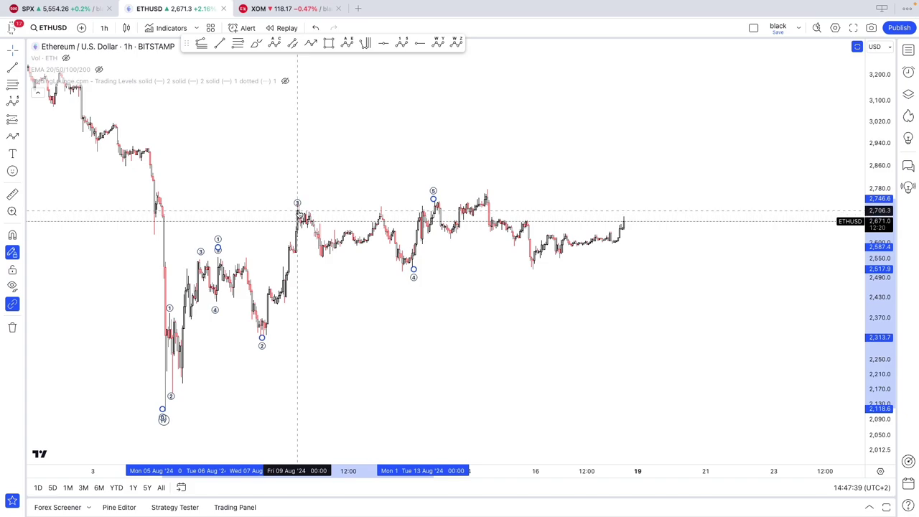
pyautogui.click(231, 118)
# Project a trend-based Fibonacci extension from about 2,115 over 2,557 to 2,311 and remove it again
pyautogui.click(201, 46)
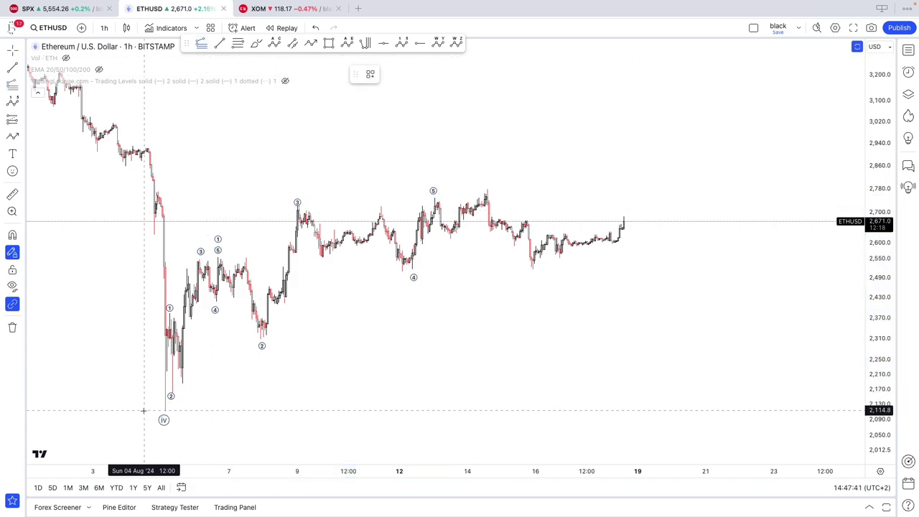
pyautogui.click(143, 411)
pyautogui.click(183, 256)
pyautogui.click(196, 338)
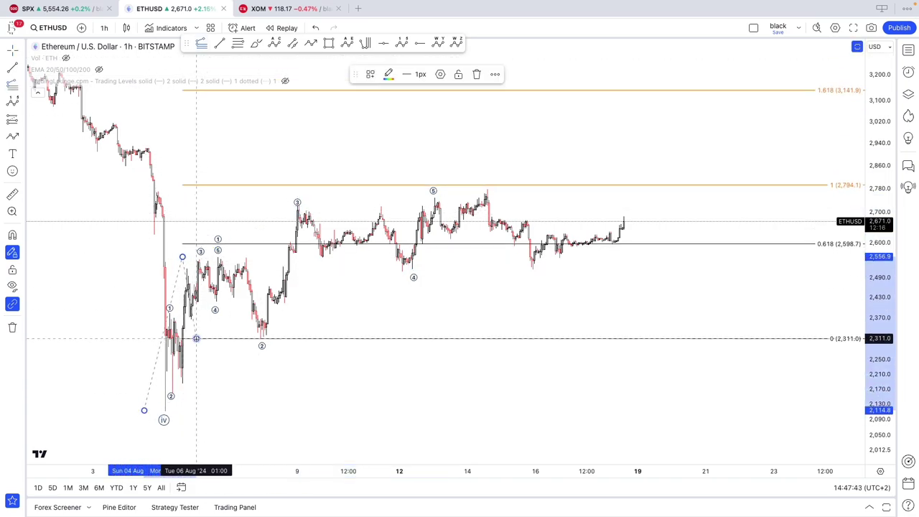
pyautogui.click(476, 74)
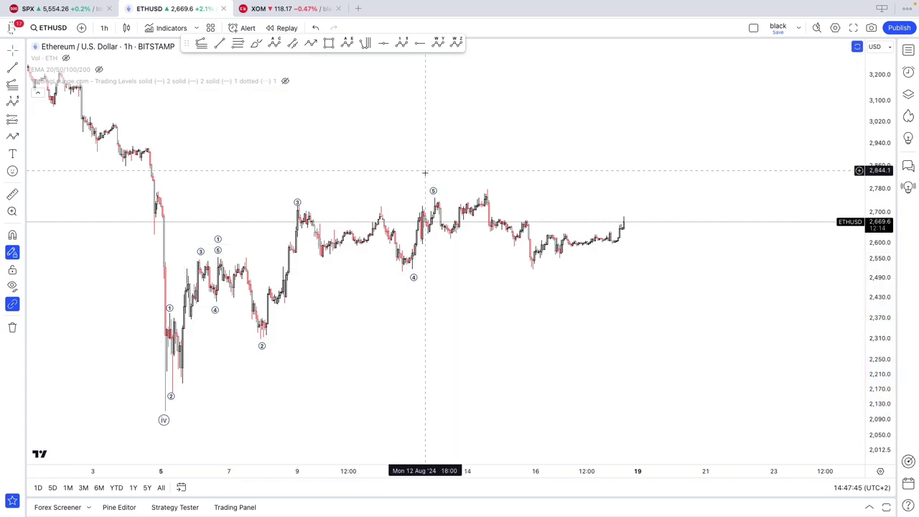
# Set the larger impulse wave's degree to Subminuette and colour its labels grey
pyautogui.click(432, 190)
pyautogui.rightClick(432, 191)
pyautogui.moveTo(506, 436)
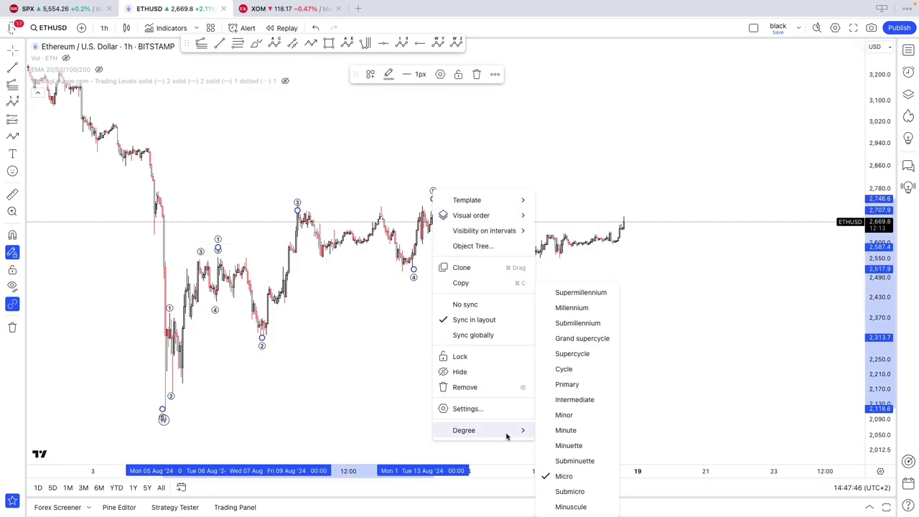
pyautogui.click(568, 460)
pyautogui.click(388, 74)
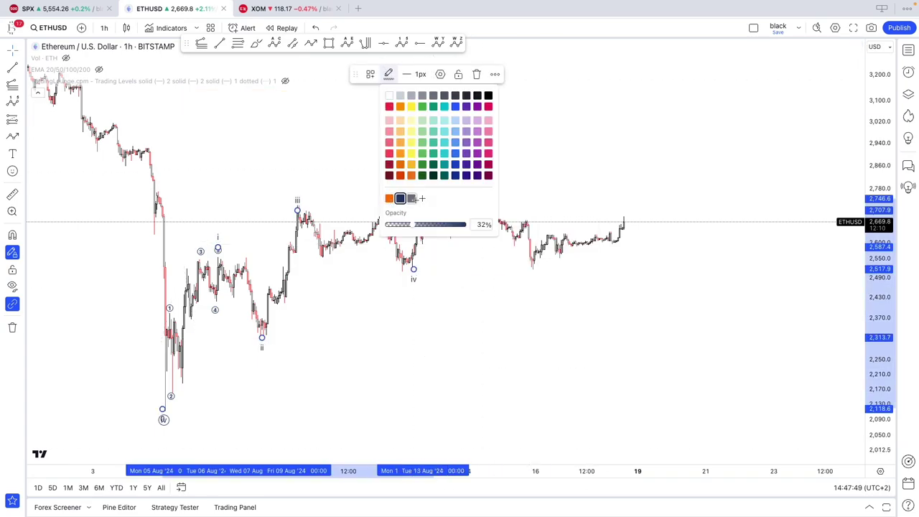
pyautogui.click(413, 198)
# Lower the larger impulse's wave v point to about 2,739 and deselect the drawing
pyautogui.moveTo(435, 164); pyautogui.dragTo(414, 170)
pyautogui.moveTo(413, 203); pyautogui.dragTo(413, 206)
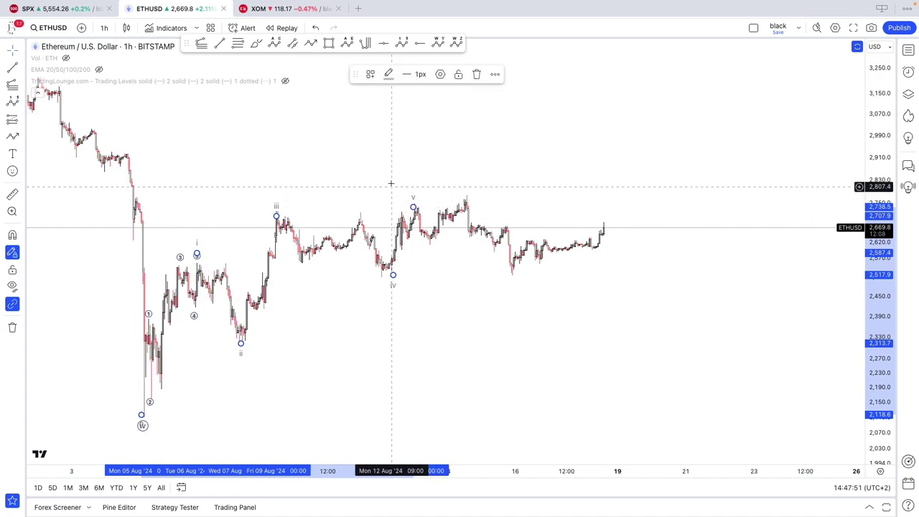
pyautogui.click(366, 137)
# Draw two converging trend lines, one from wave i to wave v and one from wave ii to wave iv
pyautogui.click(220, 43)
pyautogui.click(195, 262)
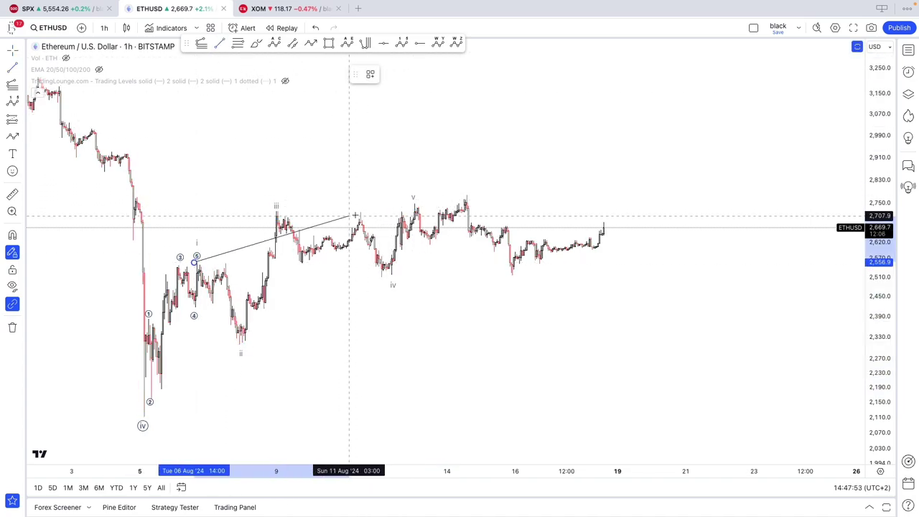
pyautogui.click(414, 204)
pyautogui.click(237, 347)
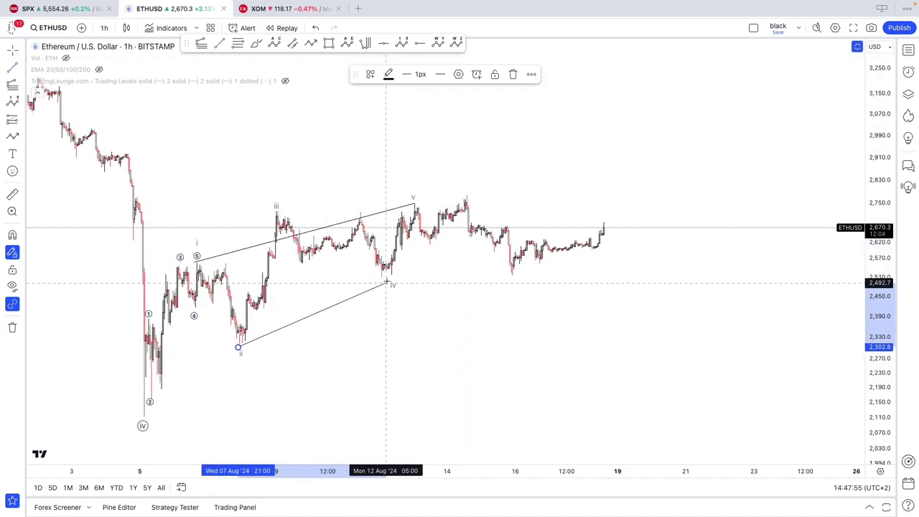
pyautogui.click(394, 273)
# Draw a green arrow path from the circled wave 2 low to wave iii, down to the latest low and up to about 3,110
pyautogui.hscroll(3, 364, 224)
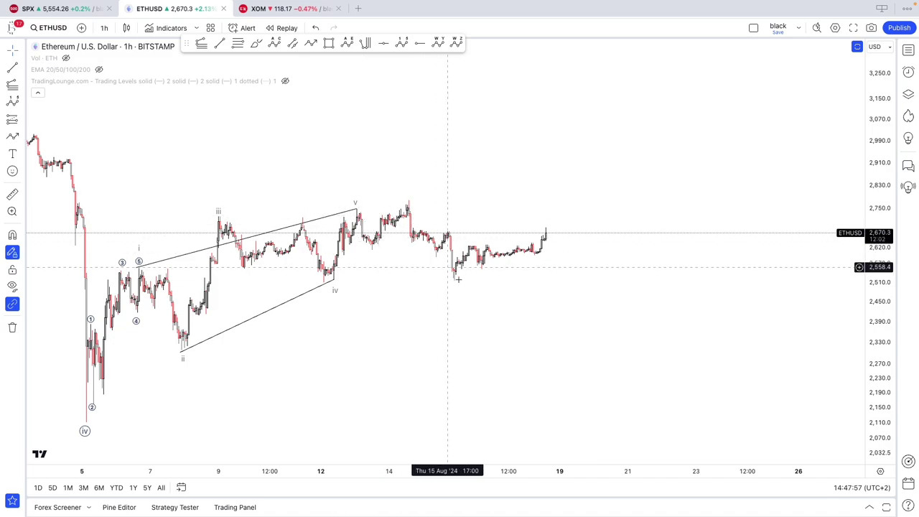
pyautogui.hscroll(2, 471, 287)
pyautogui.scroll(-2, 516, 234)
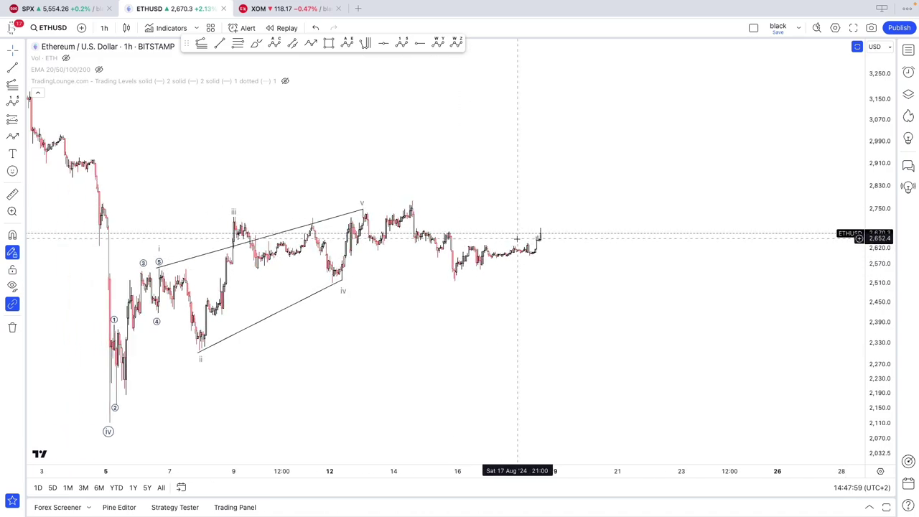
pyautogui.hscroll(2, 509, 228)
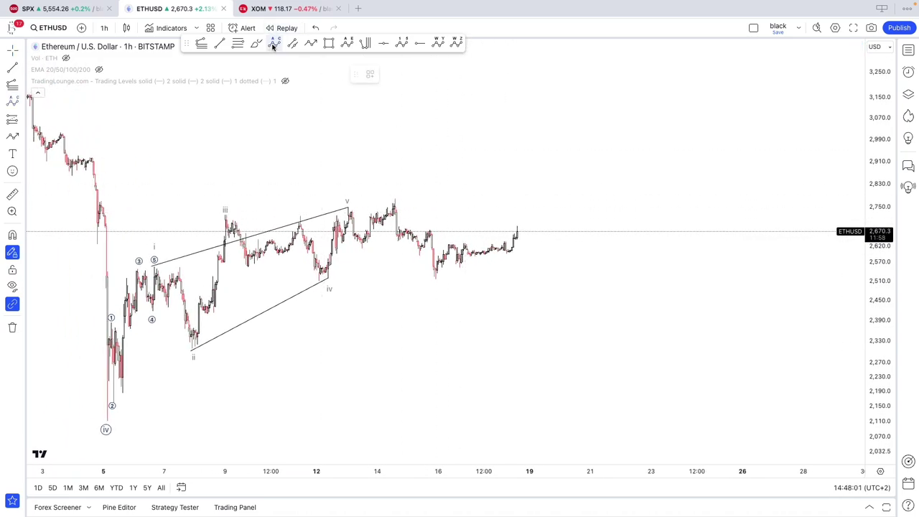
pyautogui.click(310, 43)
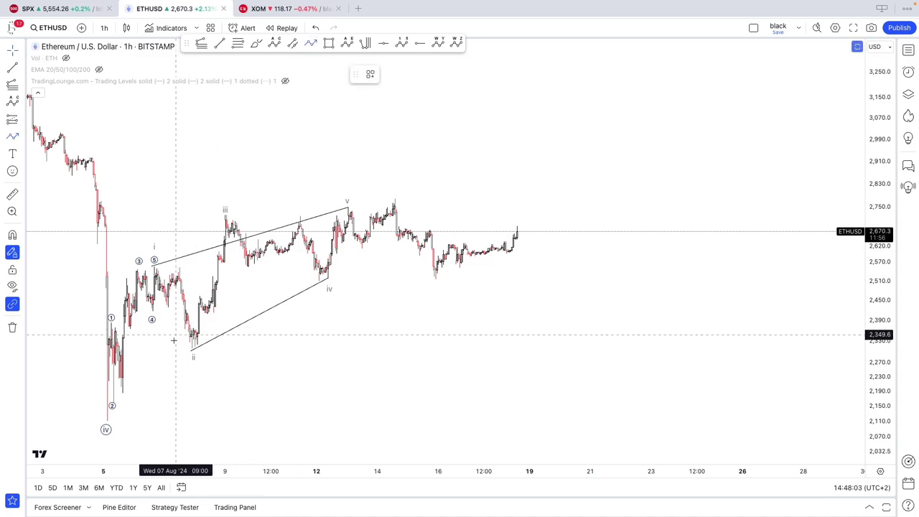
pyautogui.click(115, 409)
pyautogui.click(224, 212)
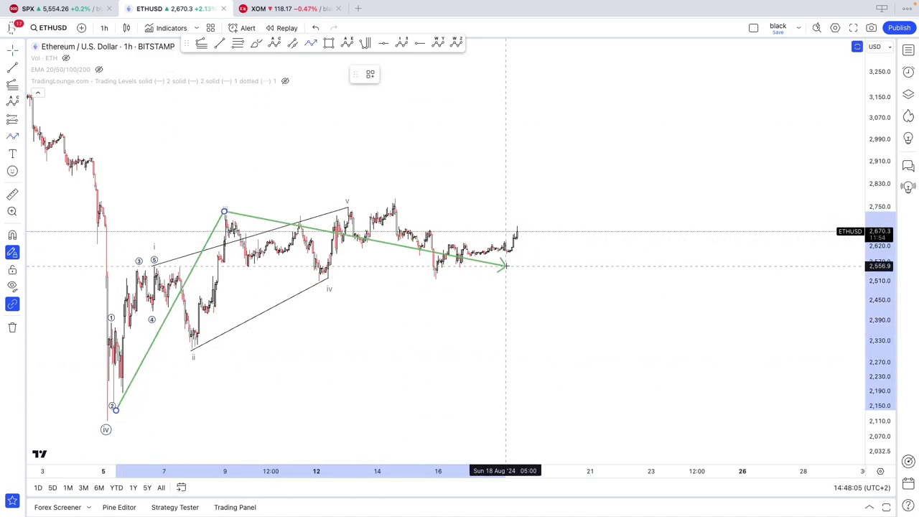
pyautogui.click(509, 257)
pyautogui.doubleClick(596, 107)
pyautogui.moveTo(497, 120); pyautogui.dragTo(428, 159)
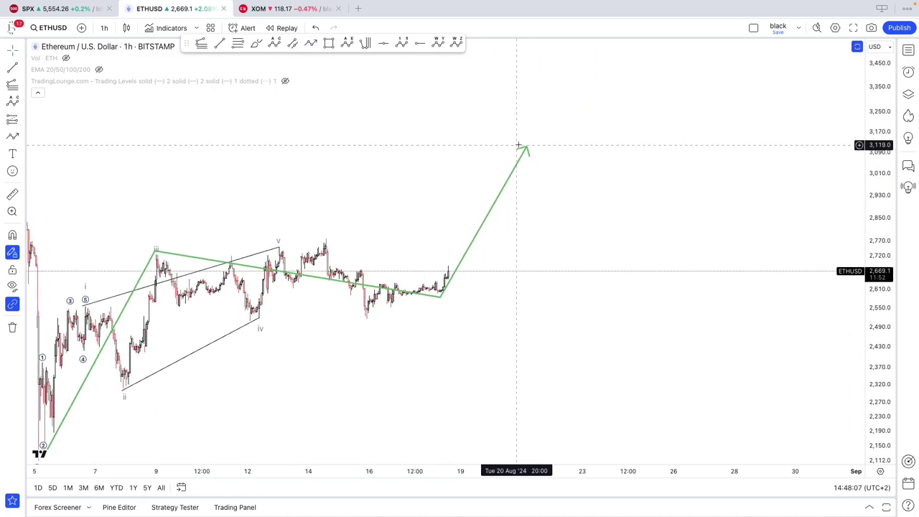
# Draw a second green arrow path from the first arrow's tip down to about 2,750, up to 2,845 and down to about 2,365
pyautogui.click(311, 43)
pyautogui.click(530, 150)
pyautogui.click(571, 247)
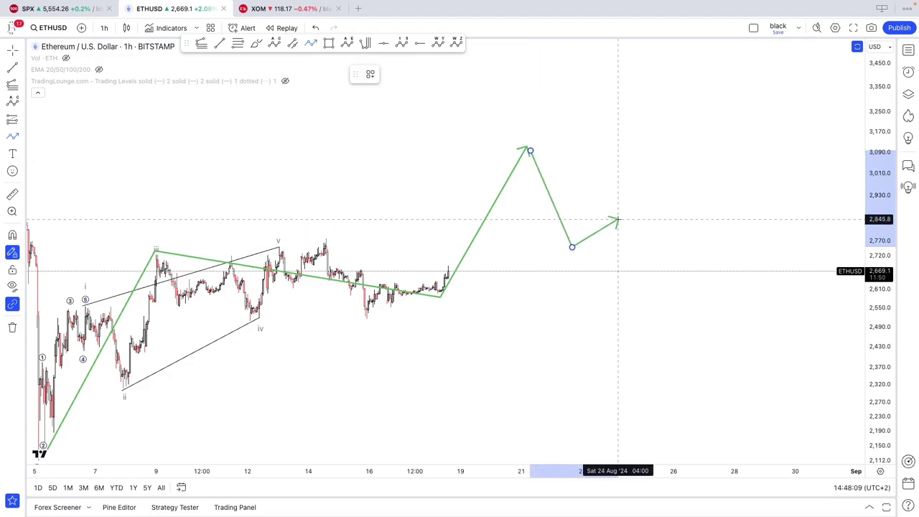
pyautogui.click(617, 220)
pyautogui.click(709, 369)
pyautogui.scroll(-2, 563, 344)
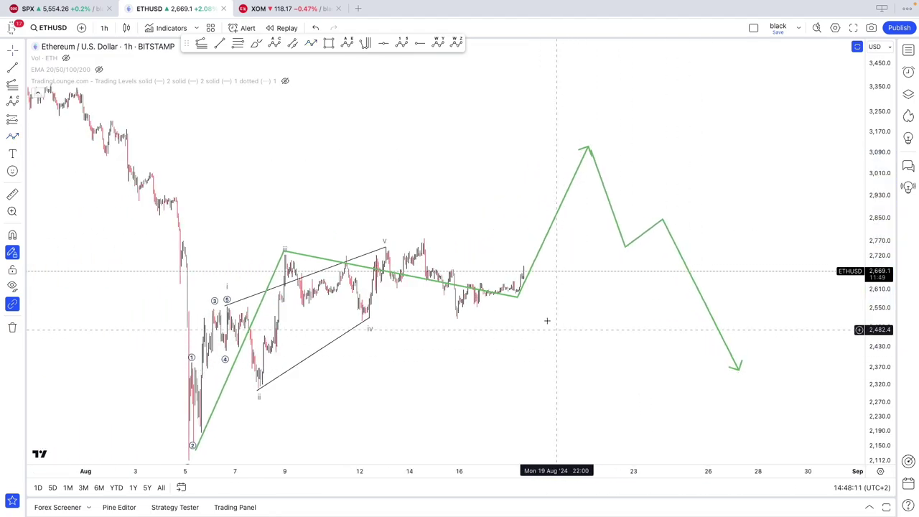
# Delete the first green arrow path running from the August low to the projected high
pyautogui.click(513, 298)
pyautogui.click(497, 74)
pyautogui.scroll(-2, 560, 214)
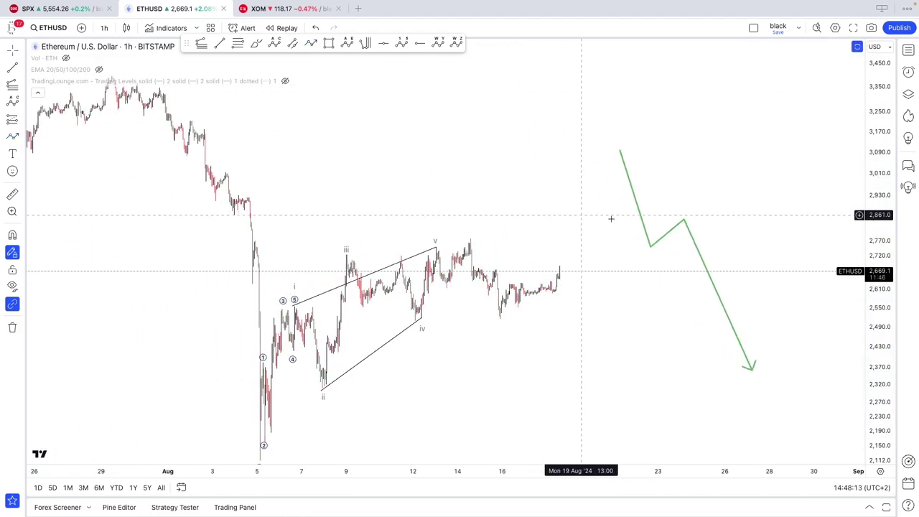
# Delete the remaining green arrow path that runs down from the projected high
pyautogui.doubleClick(673, 234)
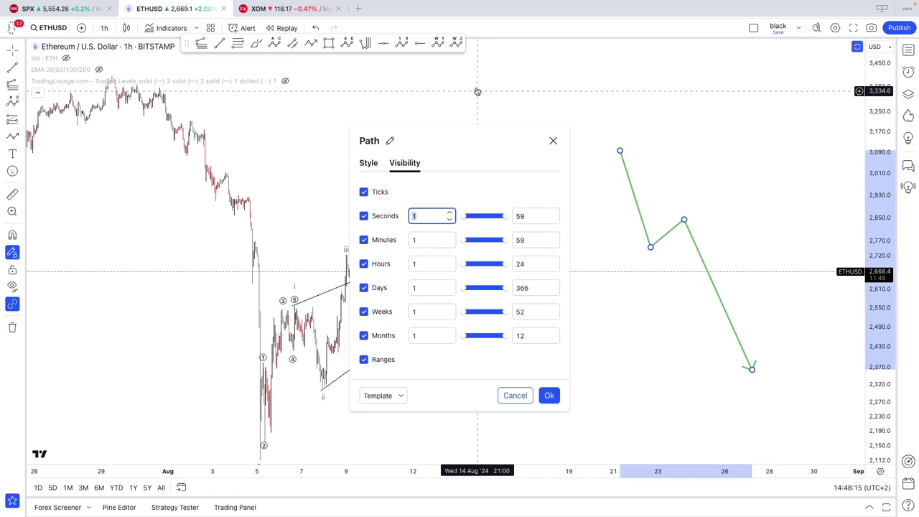
pyautogui.click(553, 141)
pyautogui.click(493, 74)
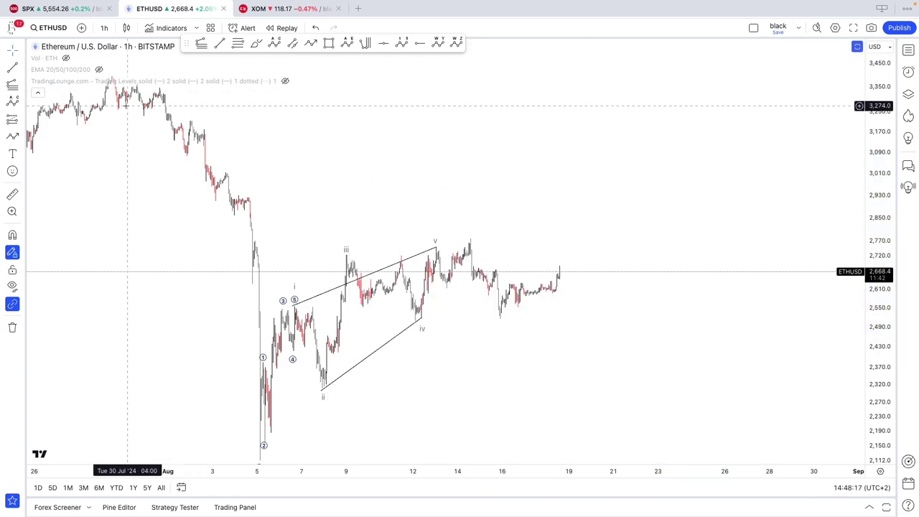
# Hide the volume indicator on the ETHUSD chart
pyautogui.scroll(5, 102, 120)
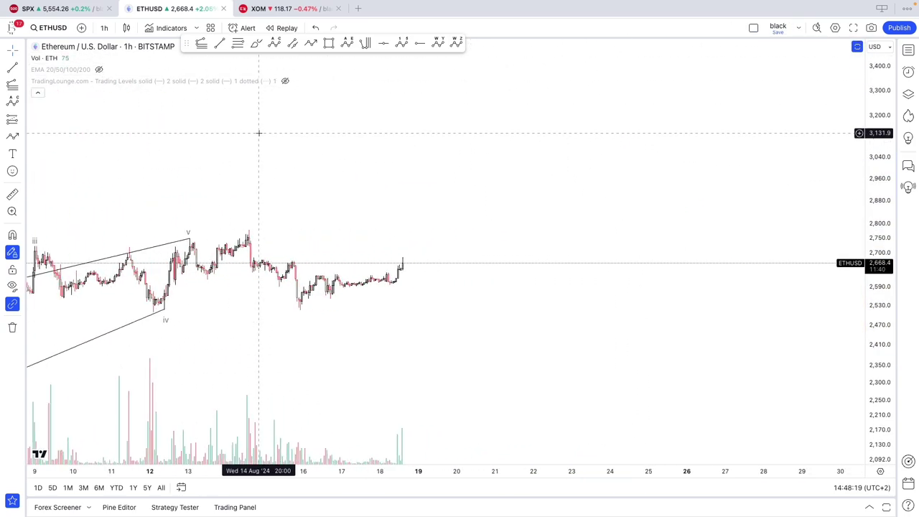
pyautogui.scroll(1, 259, 133)
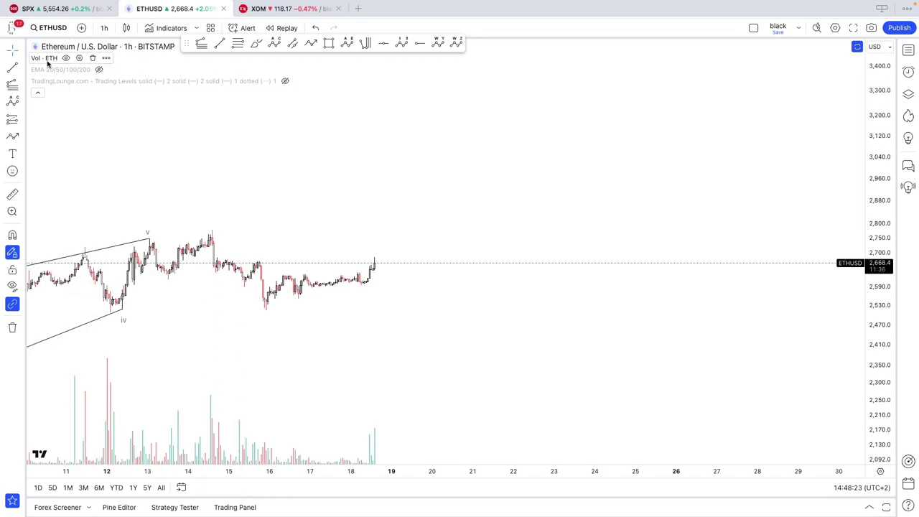
pyautogui.click(65, 58)
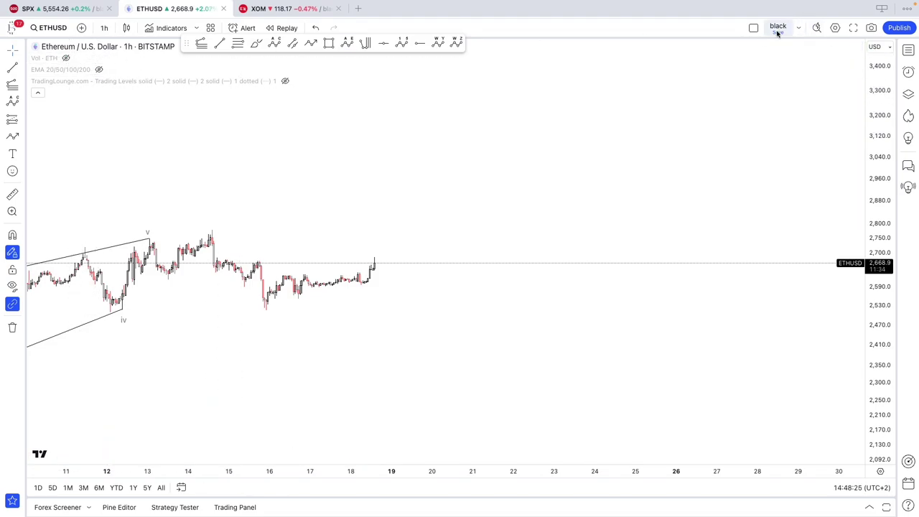
# Place an Elliott impulse wave from the 5 August low through about 2,797, 2,516, 3,253 and 3,133 to 3,259
pyautogui.scroll(-2, 818, 361)
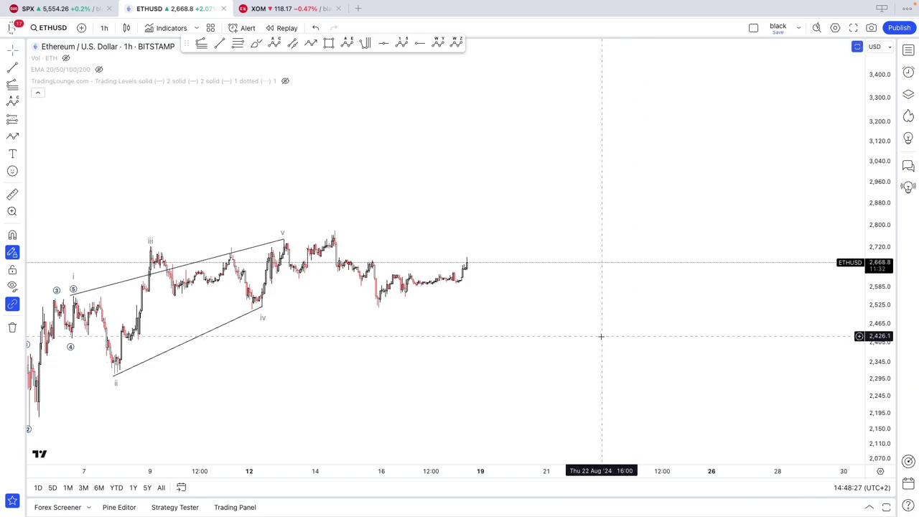
pyautogui.scroll(-3, 601, 336)
pyautogui.scroll(2, 602, 336)
pyautogui.moveTo(602, 336); pyautogui.dragTo(673, 330)
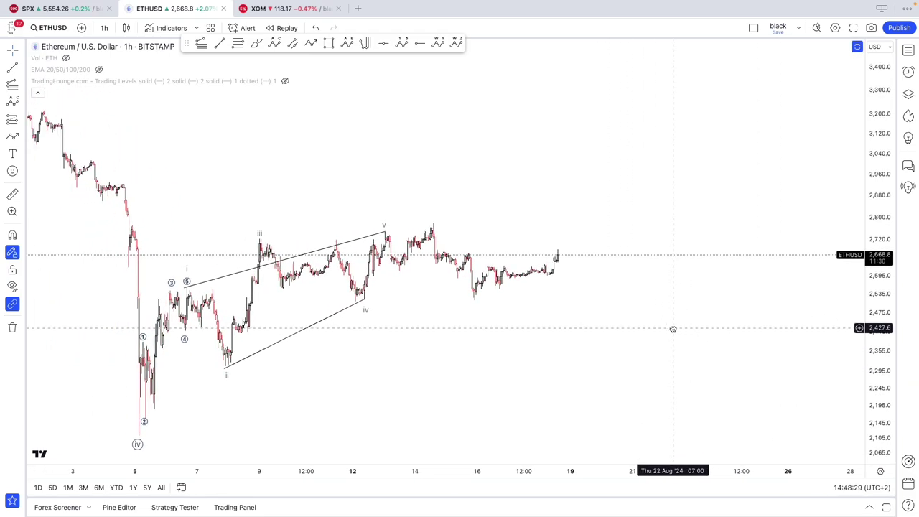
pyautogui.scroll(1, 608, 330)
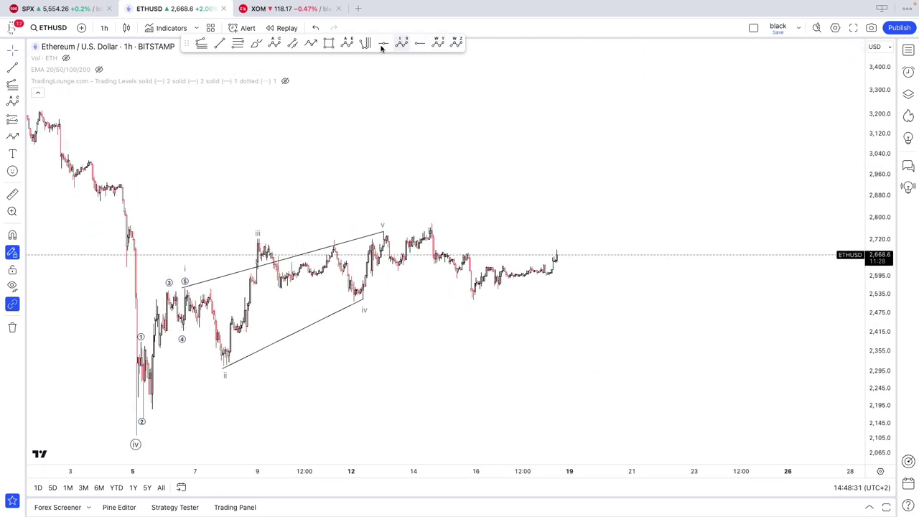
pyautogui.click(384, 43)
pyautogui.click(136, 441)
pyautogui.click(384, 218)
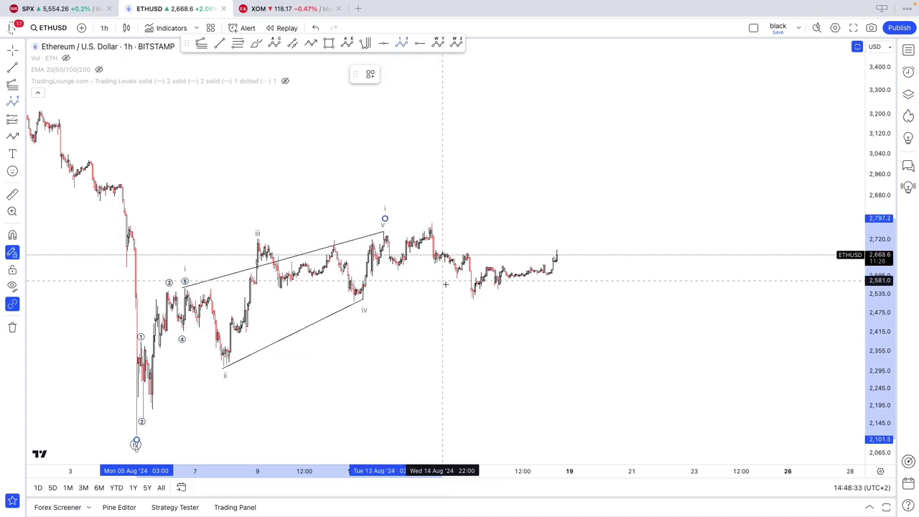
pyautogui.click(470, 300)
pyautogui.click(685, 101)
pyautogui.click(724, 131)
pyautogui.click(750, 100)
# Change the new impulse wave's degree to bracketed roman numerals, colour it orange and move point (i) to about 2,773
pyautogui.rightClick(749, 100)
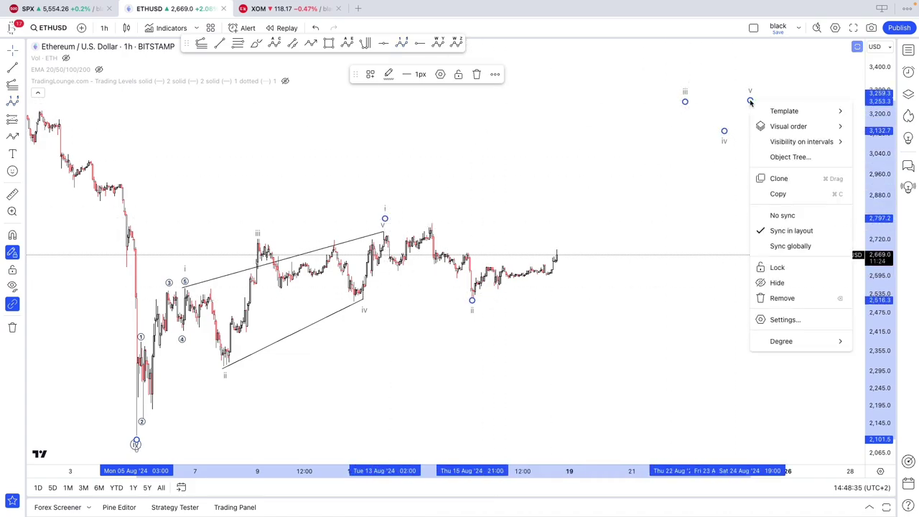
pyautogui.moveTo(781, 341)
pyautogui.click(715, 444)
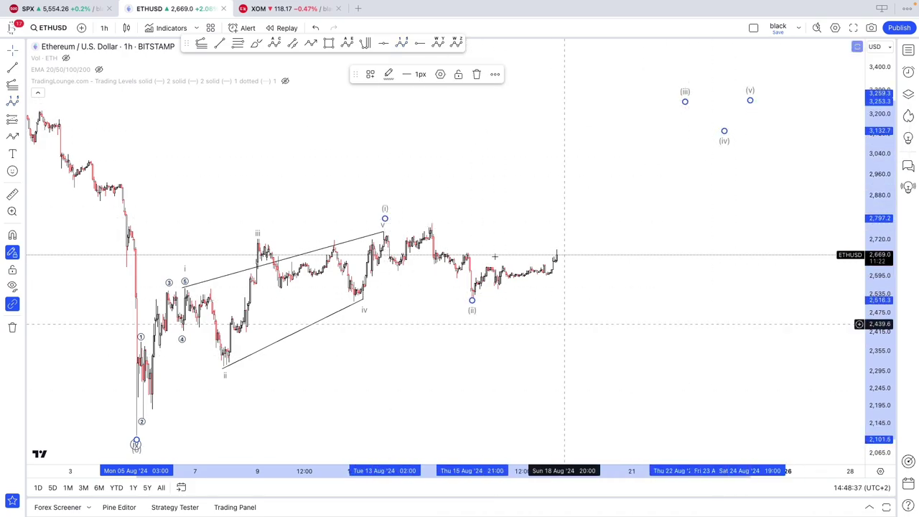
pyautogui.click(389, 77)
pyautogui.click(392, 199)
pyautogui.click(637, 167)
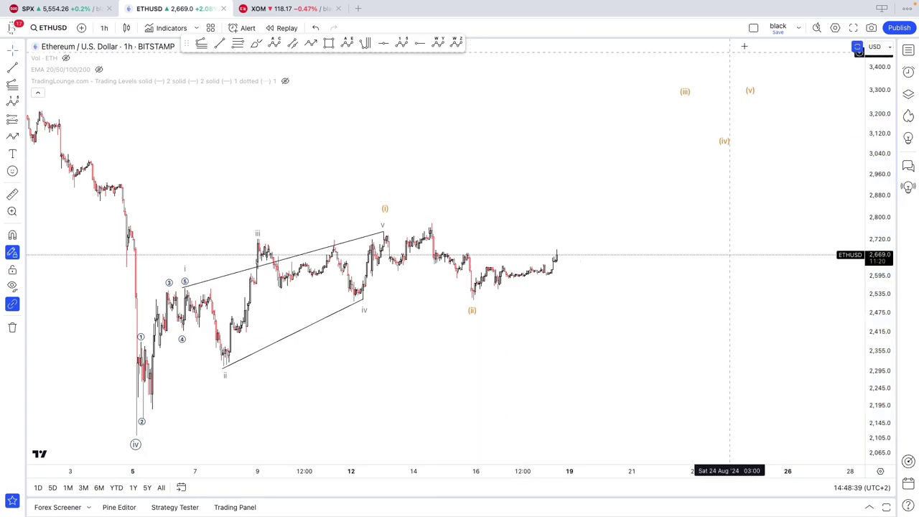
pyautogui.moveTo(385, 217); pyautogui.dragTo(381, 225)
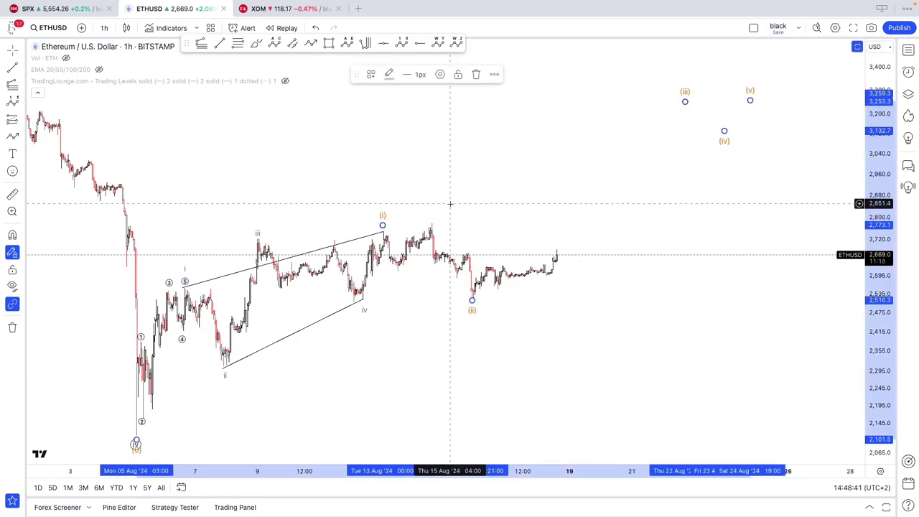
# Group the three newest Elliott impulse waves and the two newest trend lines in the object tree
pyautogui.click(455, 201)
pyautogui.click(908, 94)
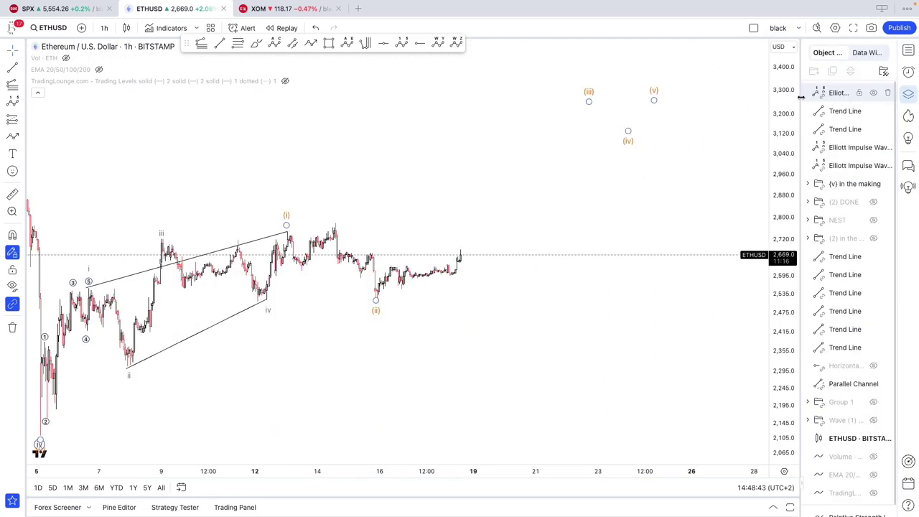
pyautogui.click(823, 96)
pyautogui.click(822, 97)
pyautogui.click(676, 148)
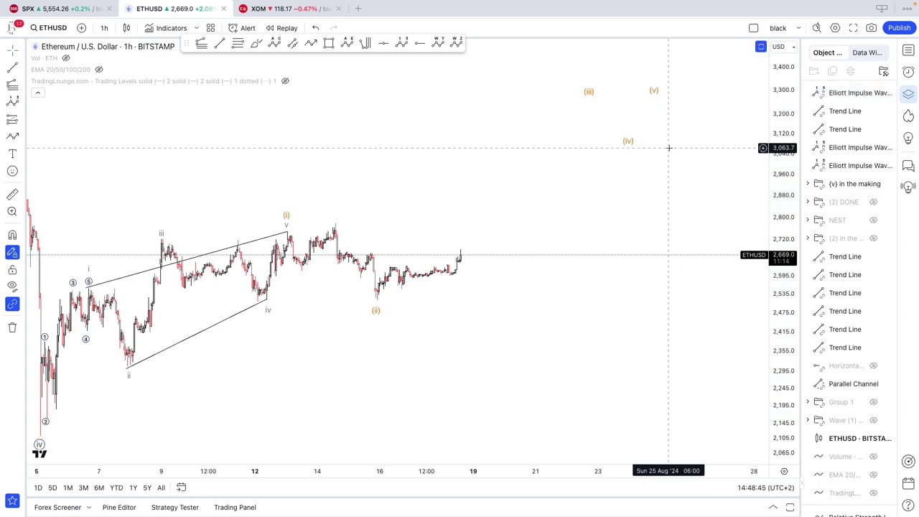
pyautogui.click(846, 95)
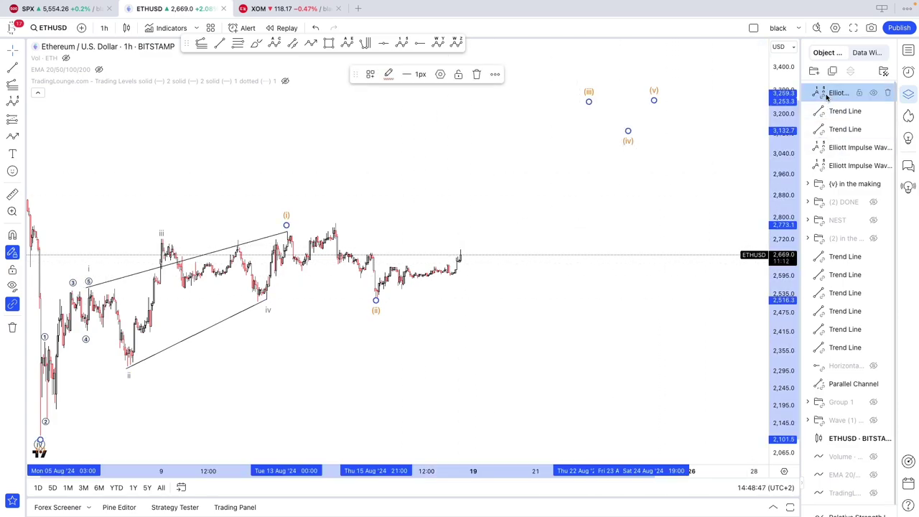
pyautogui.moveTo(830, 98); pyautogui.dragTo(828, 169)
pyautogui.click(813, 70)
# Rename the new drawing group as intraday 1
pyautogui.rightClick(832, 93)
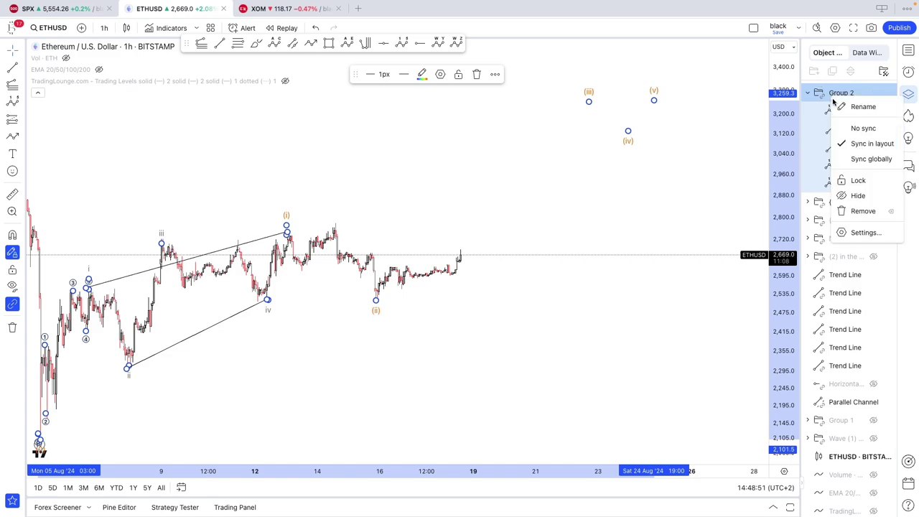
pyautogui.click(837, 106)
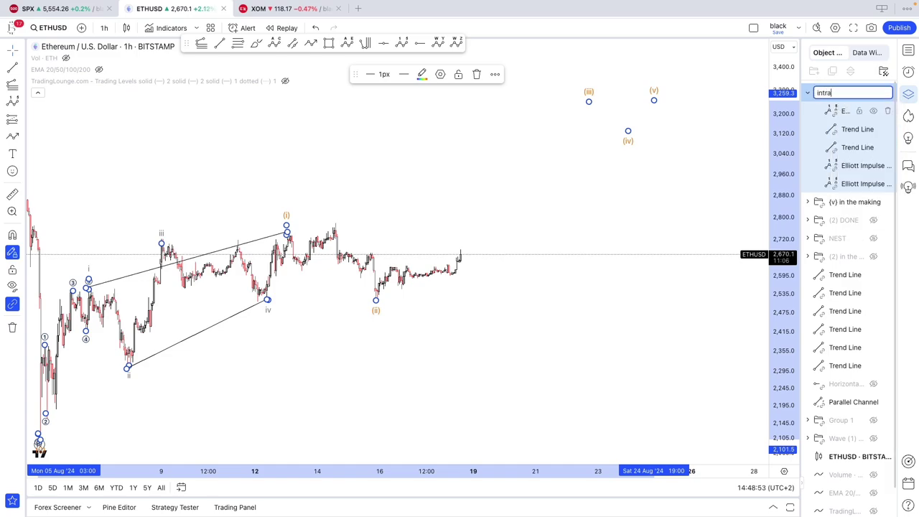
pyautogui.press('Return')
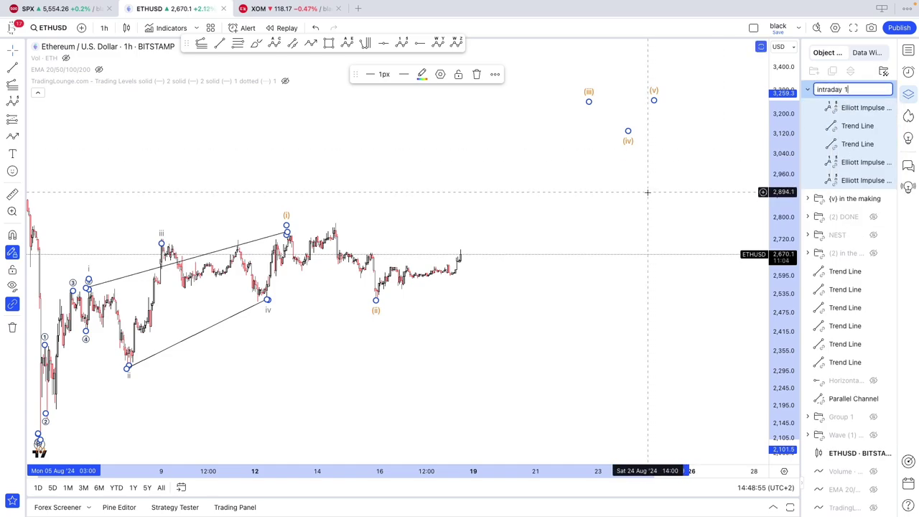
pyautogui.click(646, 191)
# Sketch a green arrow path from the circled wave 2 low through wave iii and the latest low to a projected high, and delete it
pyautogui.scroll(-2, 646, 194)
pyautogui.scroll(1, 646, 194)
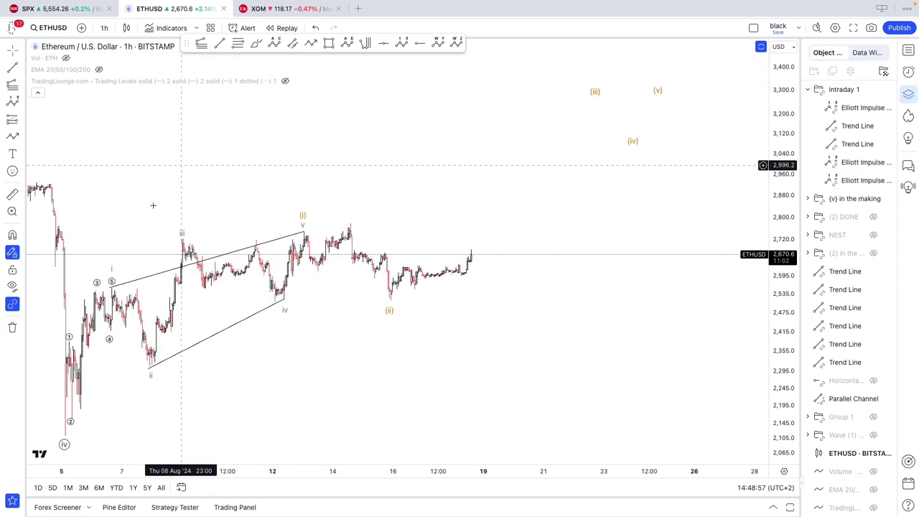
pyautogui.click(311, 44)
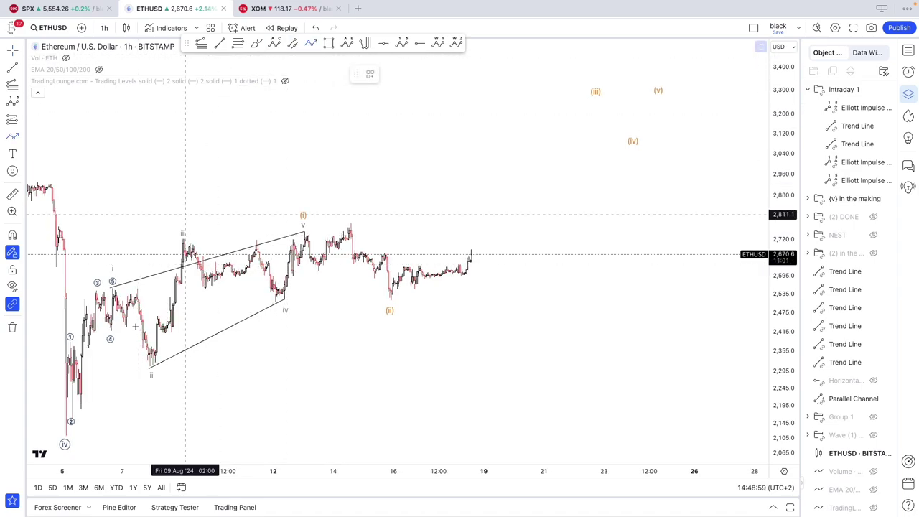
pyautogui.click(73, 422)
pyautogui.click(183, 246)
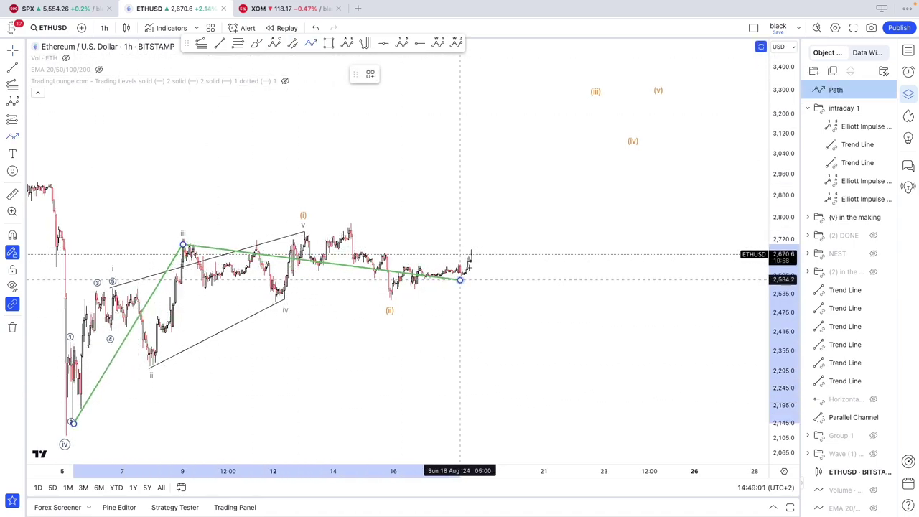
pyautogui.click(460, 279)
pyautogui.doubleClick(553, 137)
pyautogui.click(495, 73)
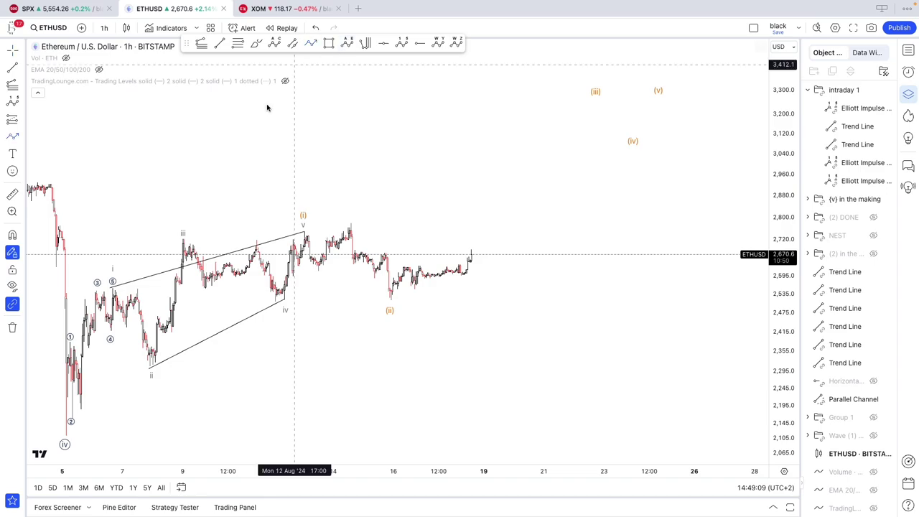
# Draw a green arrow path from the August low through waves i, ii and iii and the latest low up to about 3,013
pyautogui.click(52, 429)
pyautogui.click(112, 286)
pyautogui.click(147, 366)
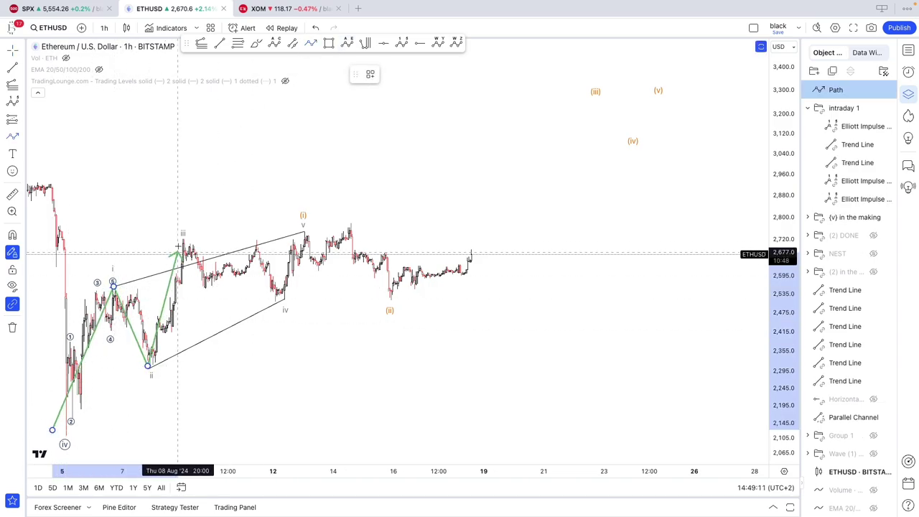
pyautogui.click(184, 236)
pyautogui.click(466, 273)
pyautogui.doubleClick(507, 162)
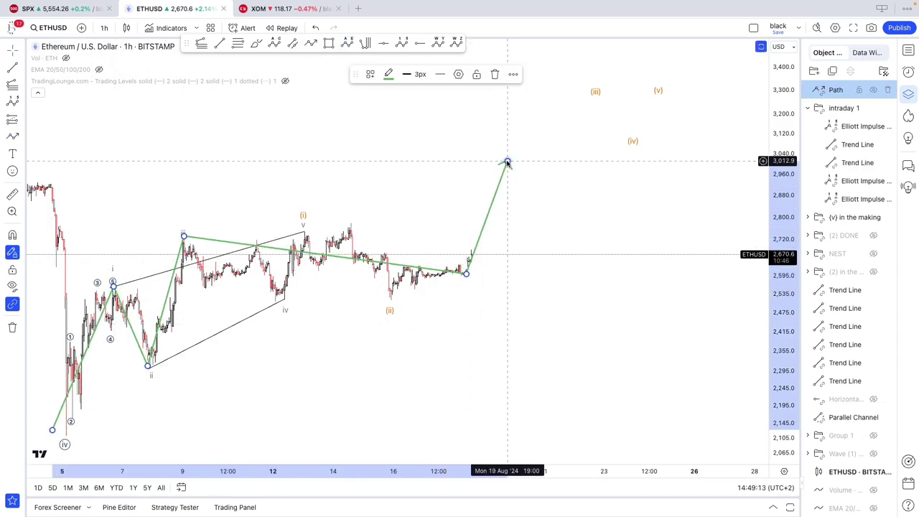
# Lower the green arrow path's tip to about 2,873 and delete the path
pyautogui.click(450, 193)
pyautogui.scroll(-2, 369, 226)
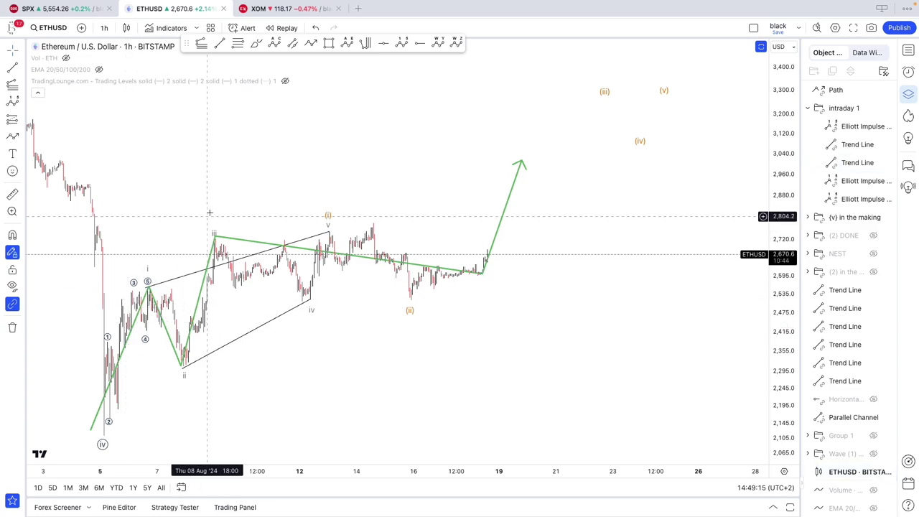
pyautogui.click(521, 162)
pyautogui.moveTo(521, 162); pyautogui.dragTo(515, 203)
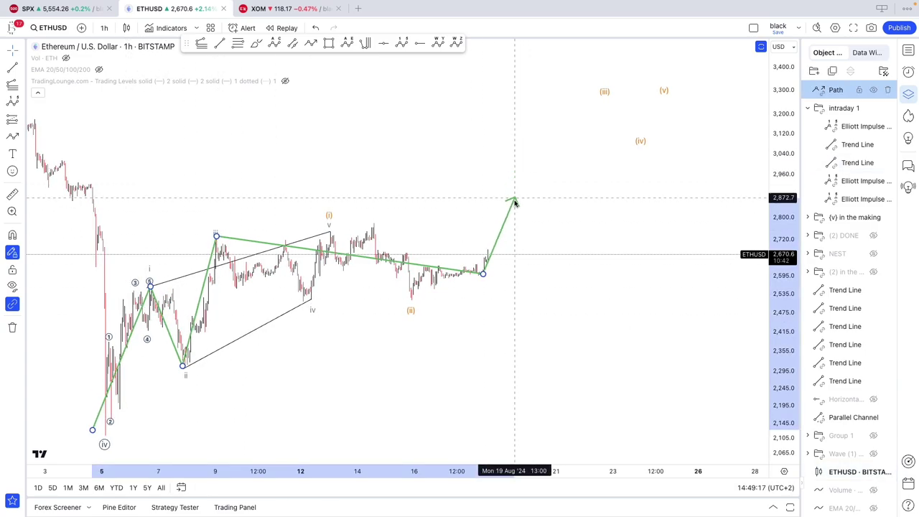
pyautogui.click(493, 74)
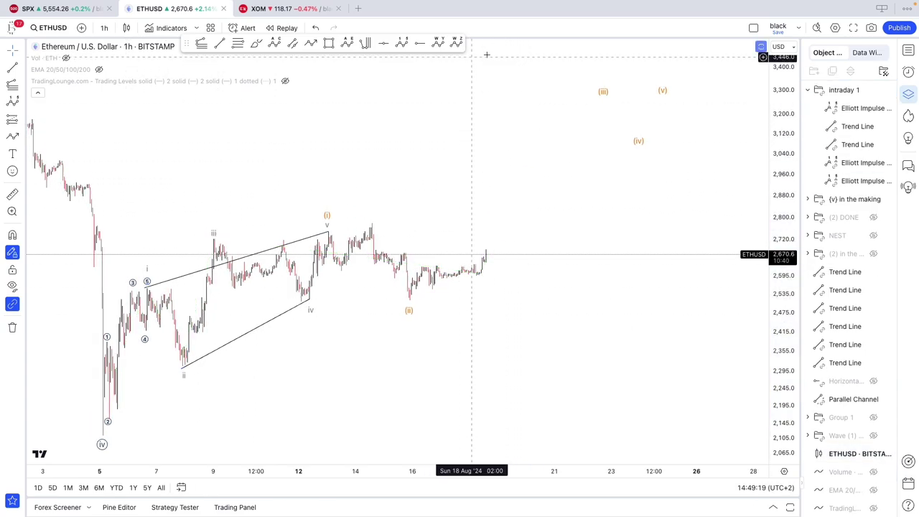
# Collapse and hide the intraday 1 drawing group
pyautogui.click(808, 92)
pyautogui.click(873, 92)
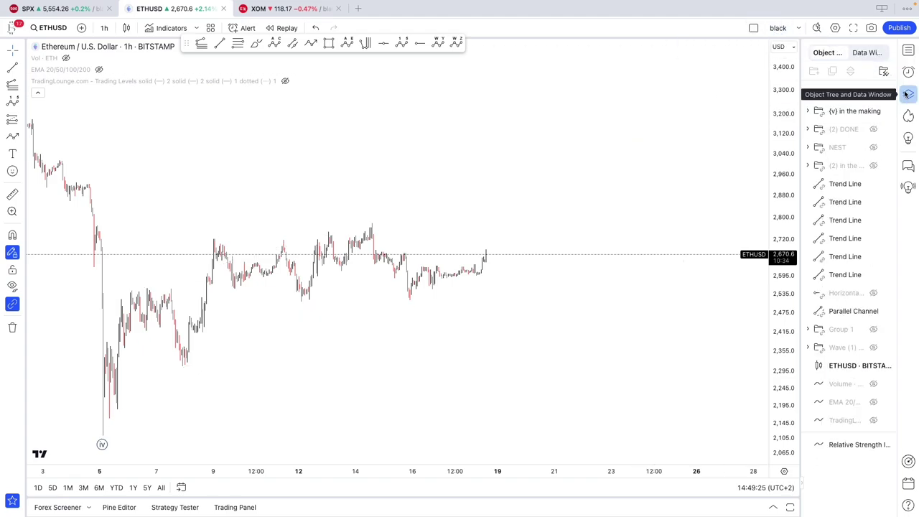
# Switch the chart to SOLUSD from the crypto watchlist and set its interval to 1 day
pyautogui.click(908, 49)
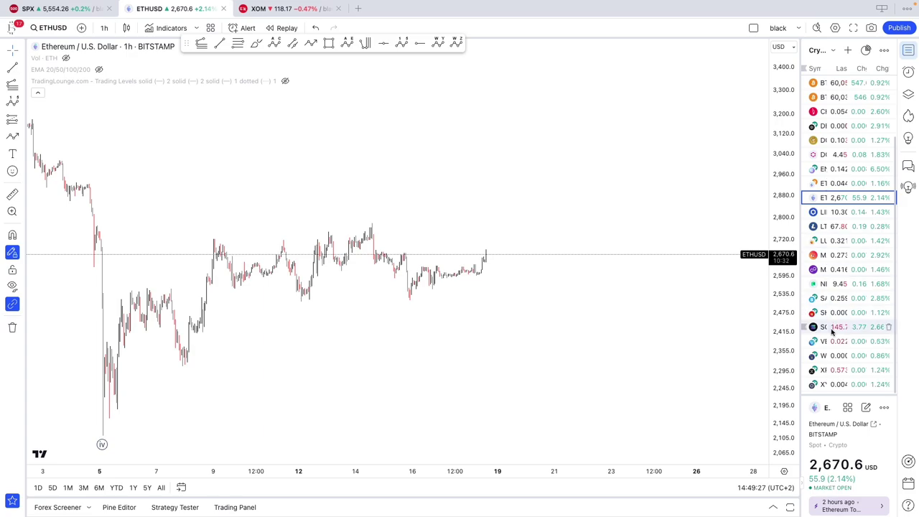
pyautogui.click(832, 327)
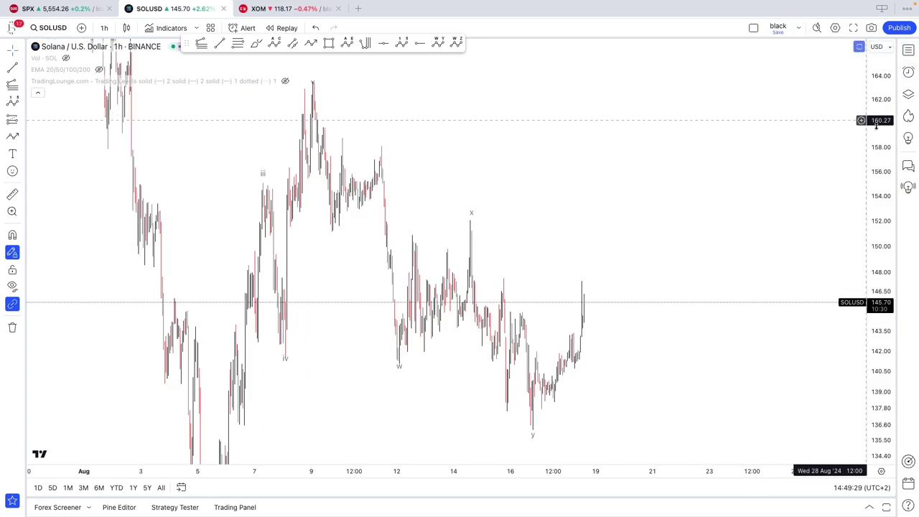
pyautogui.scroll(-3, 878, 130)
pyautogui.scroll(-2, 646, 111)
pyautogui.click(103, 28)
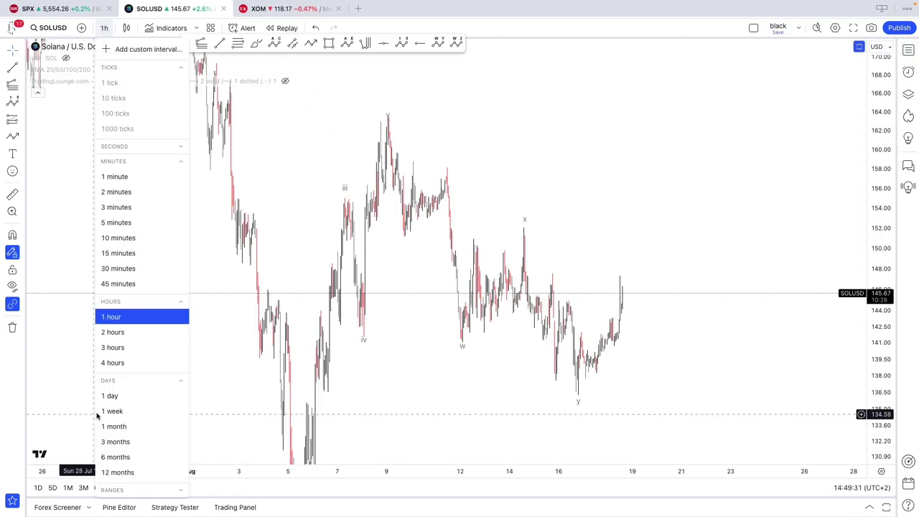
pyautogui.click(115, 394)
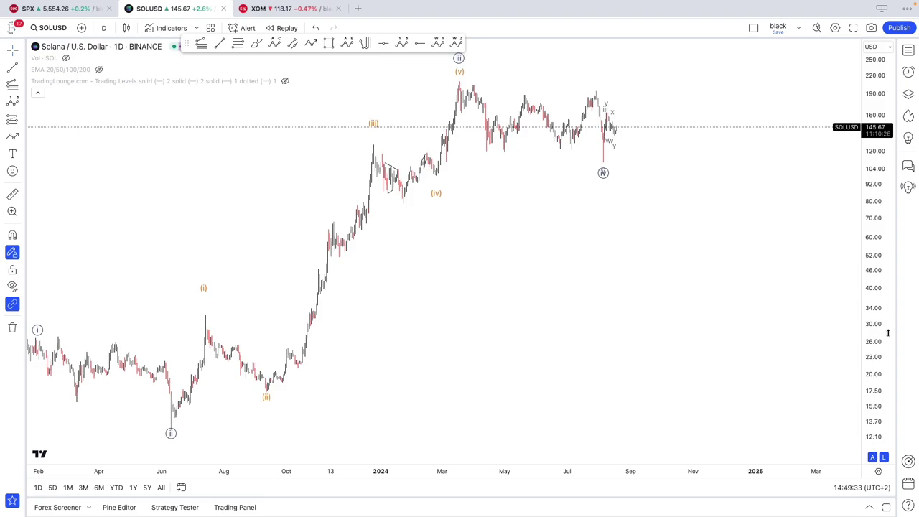
# Move wave (i) of the orange impulse count down to about 30.40 at the July 2023 high
pyautogui.moveTo(888, 332); pyautogui.dragTo(862, 402)
pyautogui.scroll(-7, 755, 382)
pyautogui.scroll(3, 753, 376)
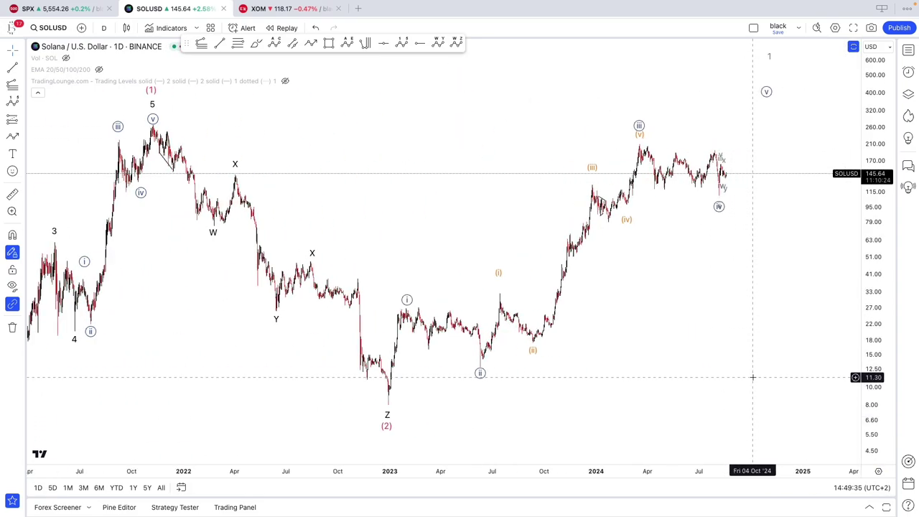
pyautogui.scroll(1, 753, 377)
pyautogui.moveTo(753, 377); pyautogui.dragTo(684, 383)
pyautogui.moveTo(405, 289); pyautogui.dragTo(405, 305)
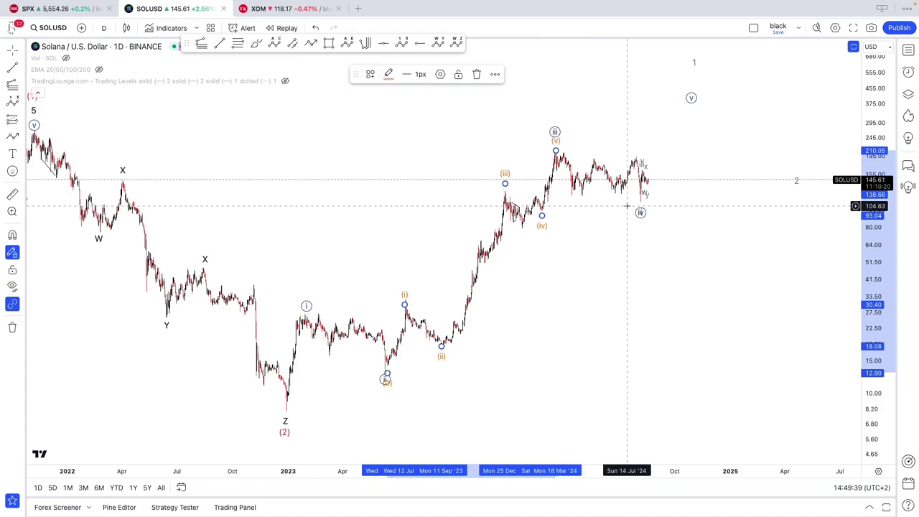
# Draw a three-leg green arrow path from the March 2024 wave iii high to the August wave iv low, and delete it
pyautogui.hscroll(5, 603, 208)
pyautogui.click(309, 44)
pyautogui.scroll(4, 246, 157)
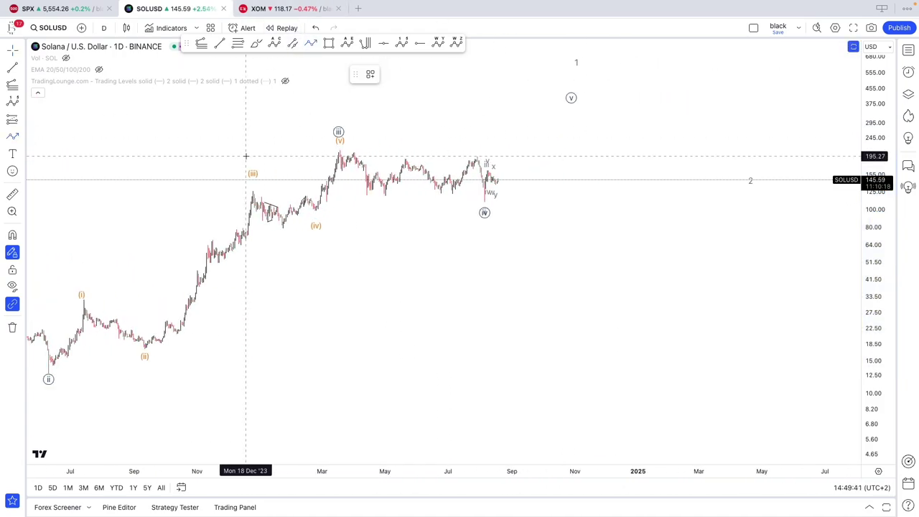
pyautogui.click(304, 145)
pyautogui.click(444, 160)
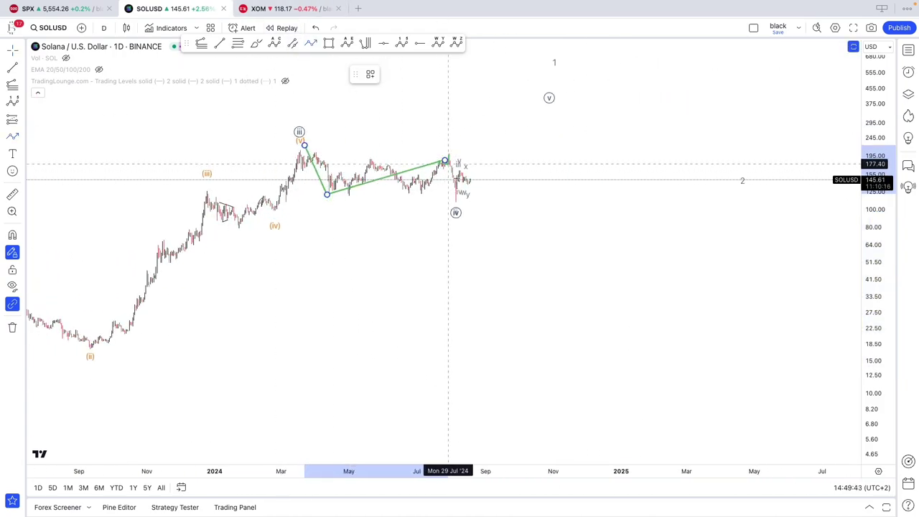
pyautogui.doubleClick(458, 200)
pyautogui.scroll(-3, 504, 289)
pyautogui.scroll(-3, 504, 289)
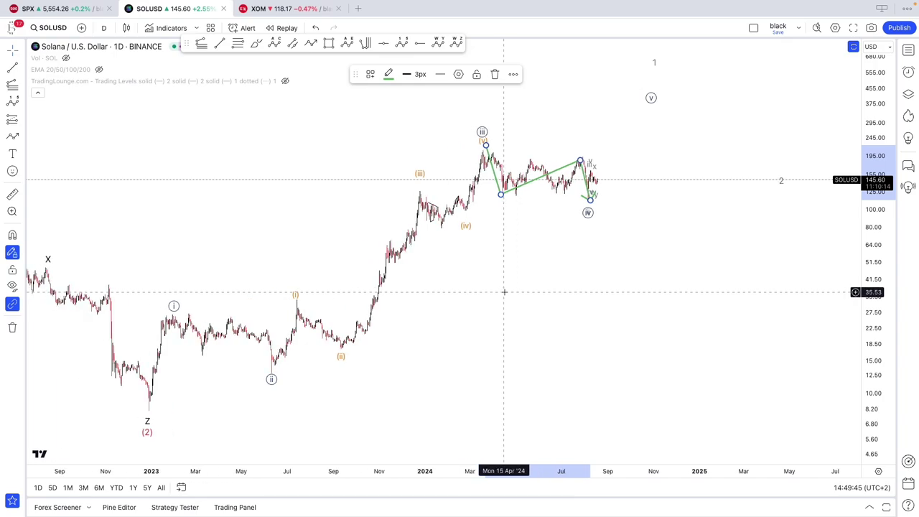
pyautogui.click(495, 74)
pyautogui.scroll(1, 420, 184)
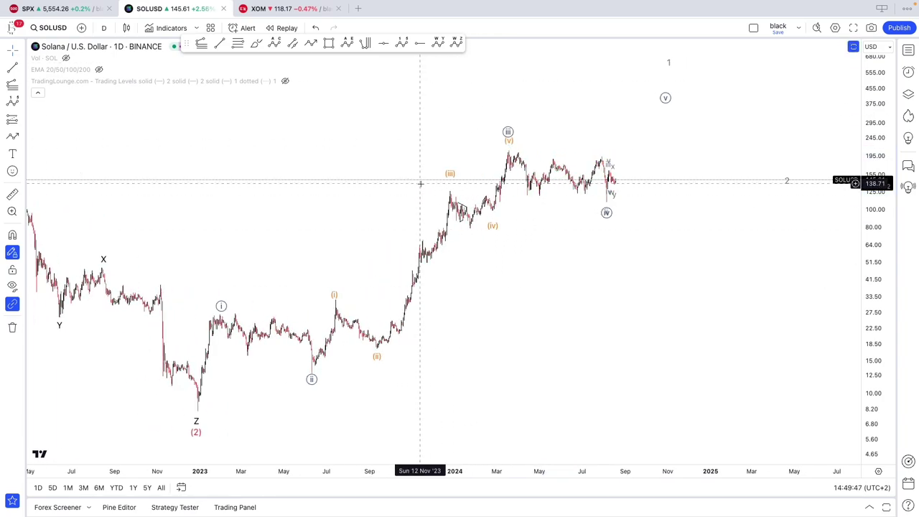
# Circle the wave i–ii and wave iii–iv corrections with the orange brush, and undo both circles
pyautogui.click(257, 44)
pyautogui.moveTo(252, 314)
pyautogui.mouseDown()
pyautogui.moveTo(206, 340)
pyautogui.moveTo(310, 328)
pyautogui.moveTo(251, 314)
pyautogui.mouseUp()
pyautogui.moveTo(510, 147)
pyautogui.mouseDown()
pyautogui.moveTo(615, 165)
pyautogui.moveTo(513, 147)
pyautogui.mouseUp()
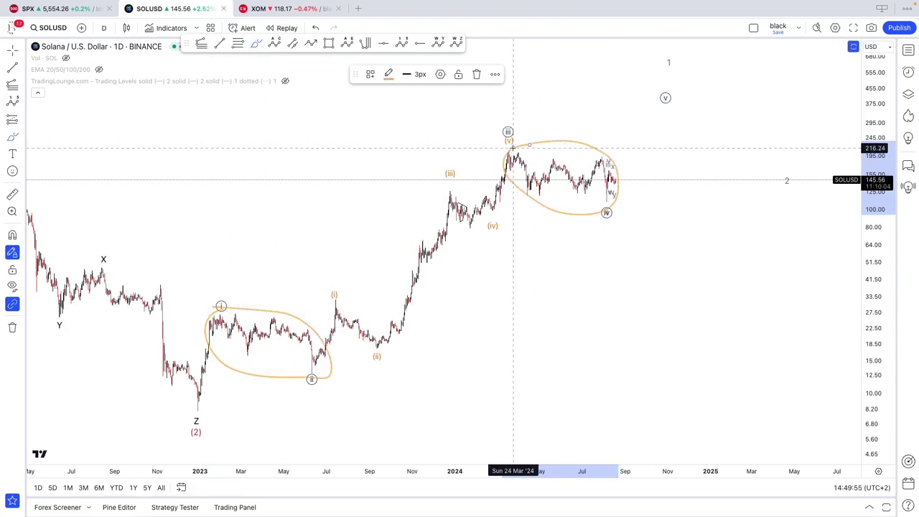
pyautogui.hotkey('ctrl', 'z')
pyautogui.hotkey('ctrl', 'z')
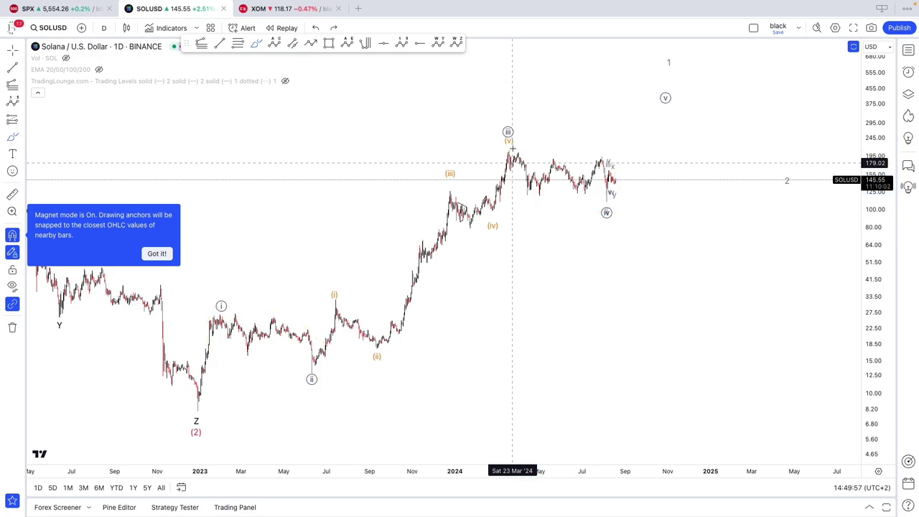
# Set the SOLUSD chart's interval to 1 hour and fit the price scale around the rise from the August low
pyautogui.click(104, 27)
pyautogui.click(112, 316)
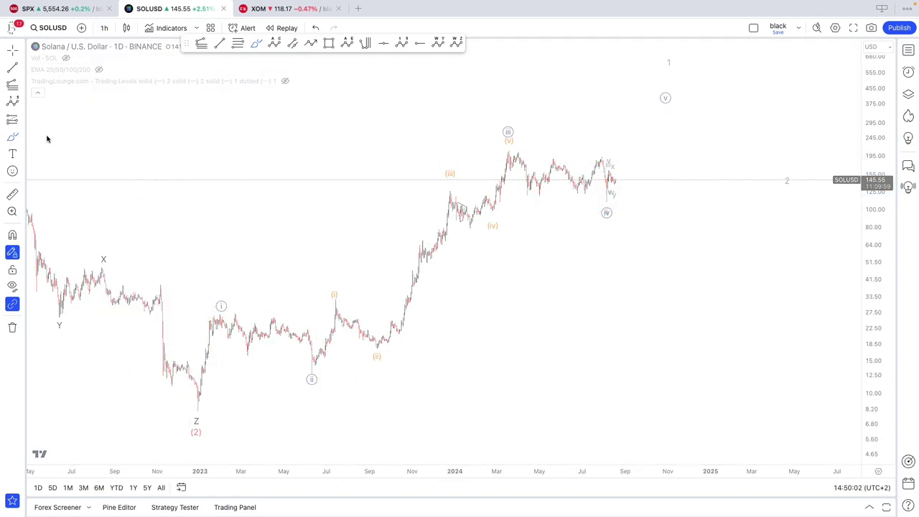
pyautogui.click(12, 51)
pyautogui.doubleClick(880, 361)
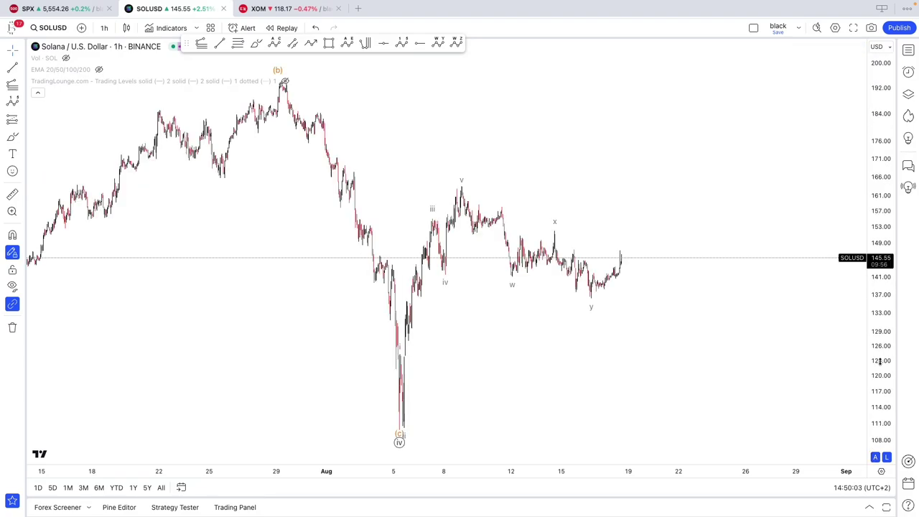
pyautogui.moveTo(880, 361); pyautogui.dragTo(880, 389)
pyautogui.scroll(5, 746, 393)
pyautogui.rightClick(407, 382)
pyautogui.moveTo(318, 365); pyautogui.dragTo(522, 373)
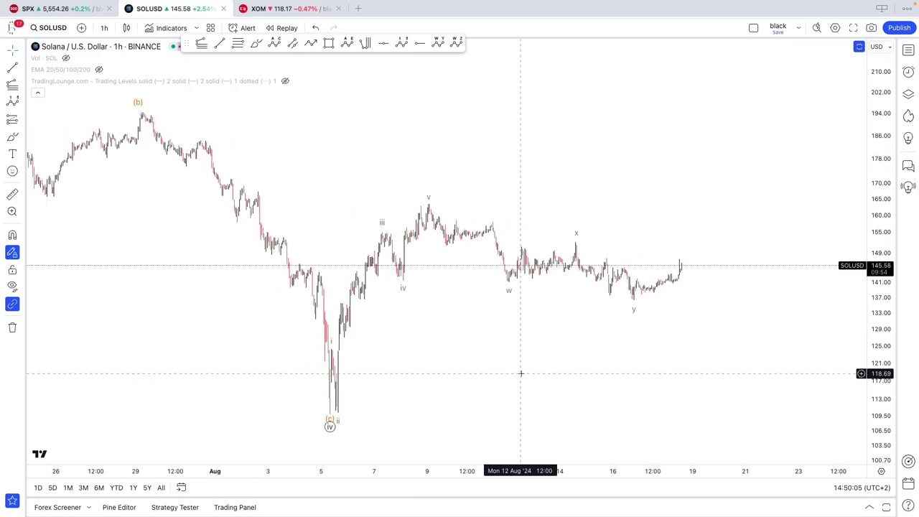
pyautogui.scroll(2, 522, 372)
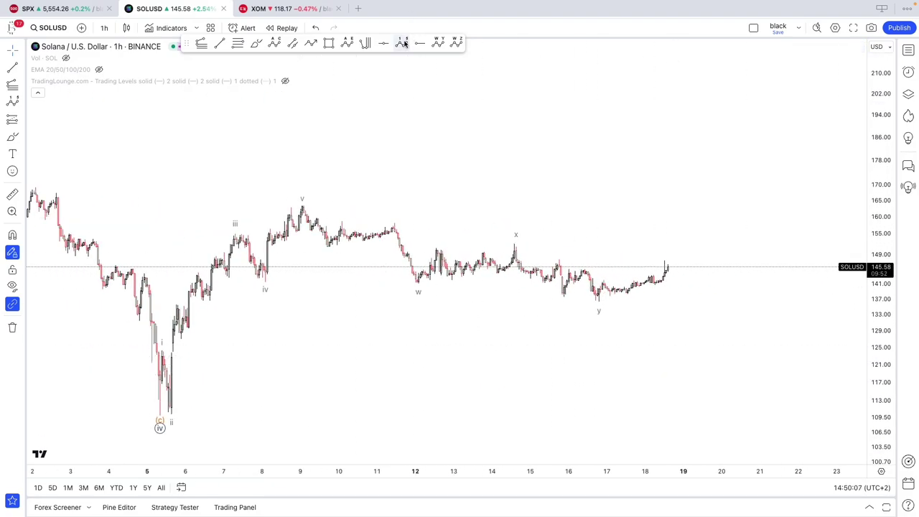
# Place an orange (i)–(v) impulse count from the 5 August low, with (i) about 167.41, (ii) 132.66, (iii) 183.43, (iv) 178.03 and (v) above (iii)
pyautogui.click(404, 43)
pyautogui.click(158, 418)
pyautogui.click(303, 193)
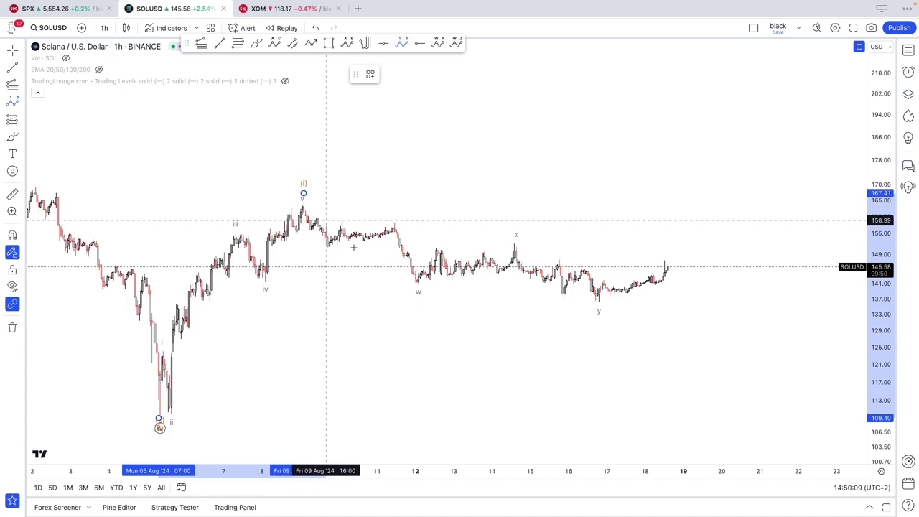
pyautogui.click(600, 316)
pyautogui.click(757, 144)
pyautogui.click(775, 160)
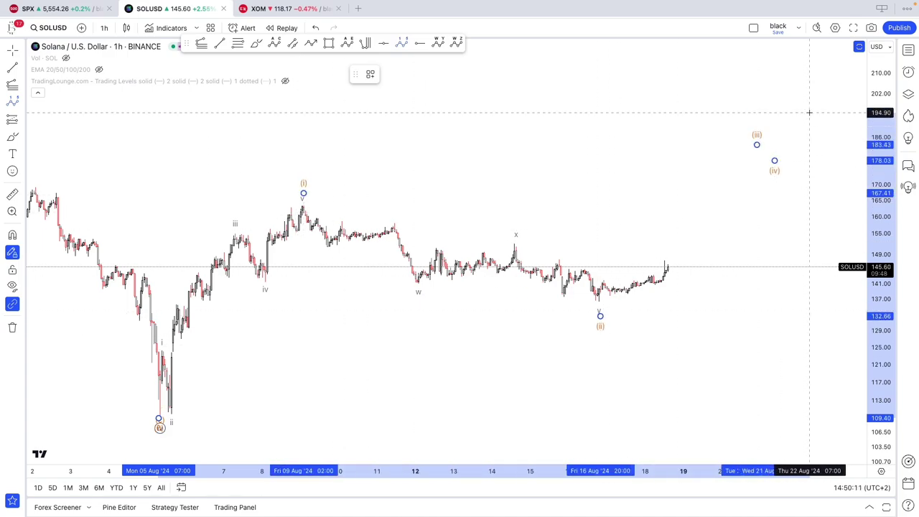
pyautogui.scroll(-3, 668, 180)
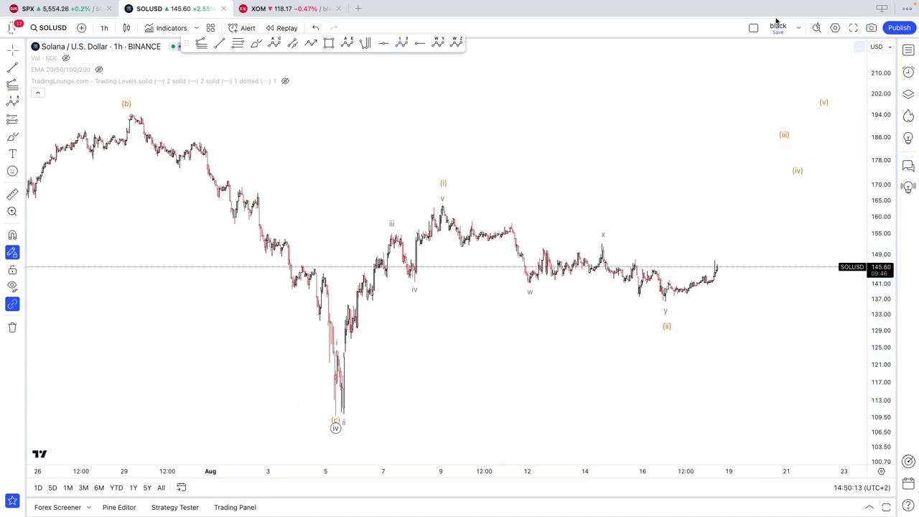
pyautogui.moveTo(591, 215); pyautogui.dragTo(565, 216)
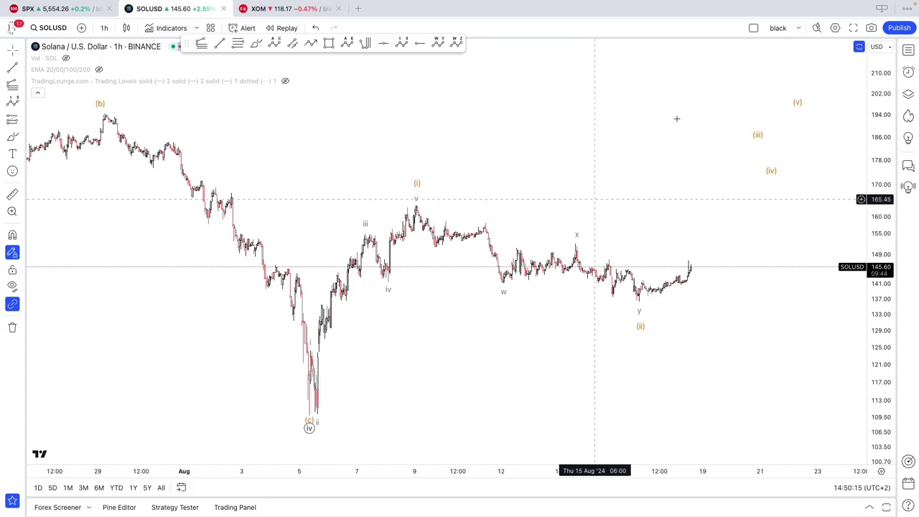
pyautogui.moveTo(688, 128); pyautogui.dragTo(651, 130)
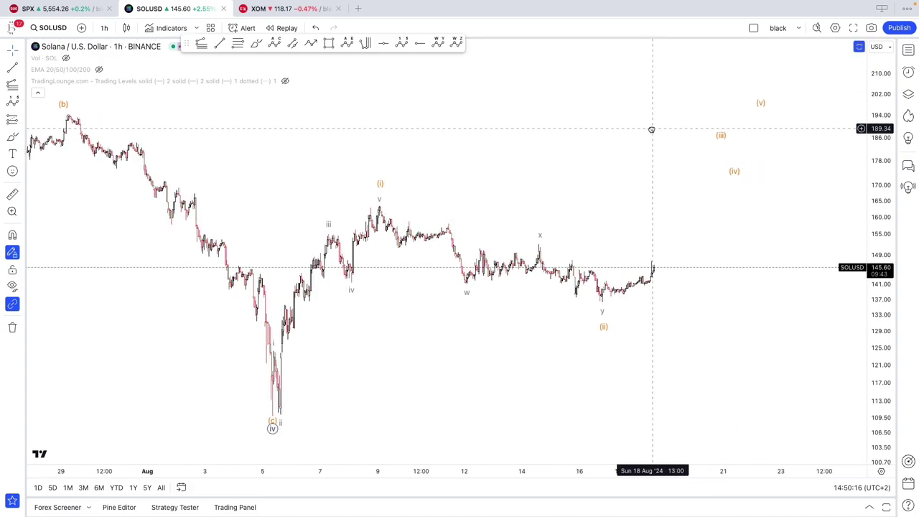
# Draw a green arrow path from the 5 August low to the wave (i) high, down to the wave (ii) low and up beside (v)
pyautogui.click(310, 44)
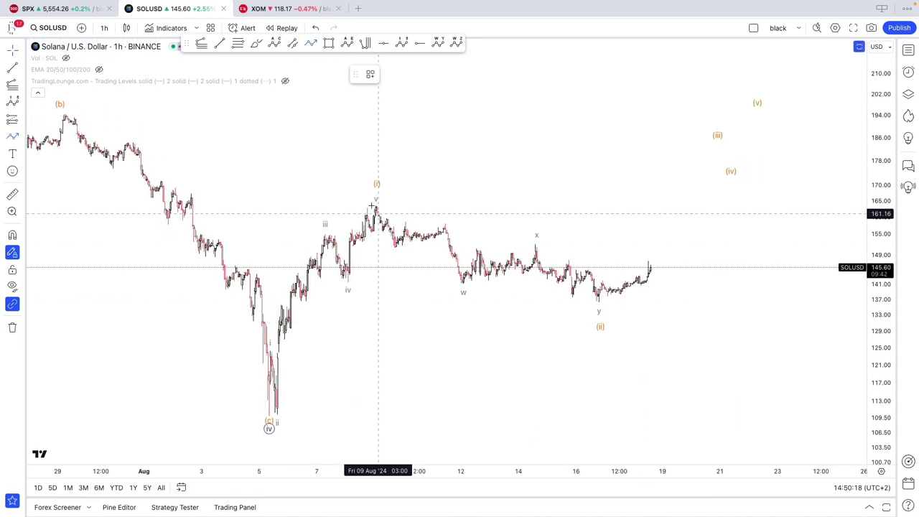
pyautogui.click(274, 414)
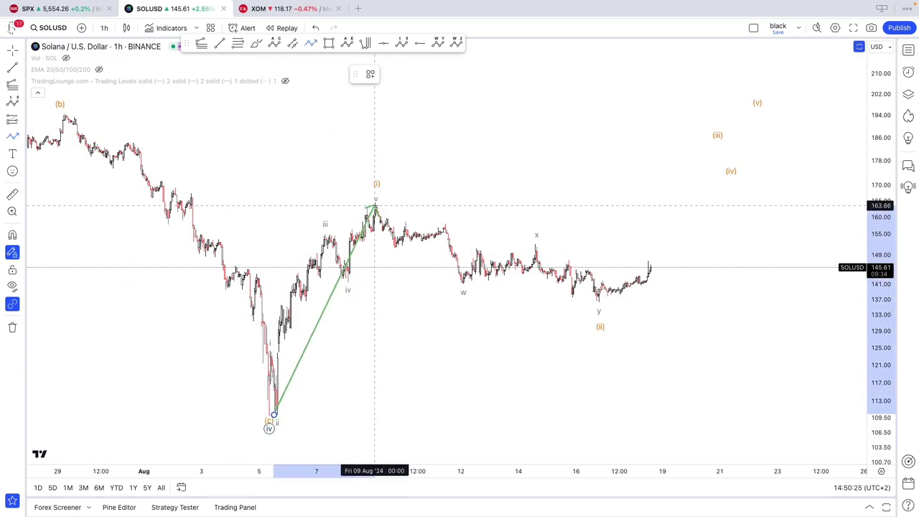
pyautogui.click(375, 206)
pyautogui.click(593, 300)
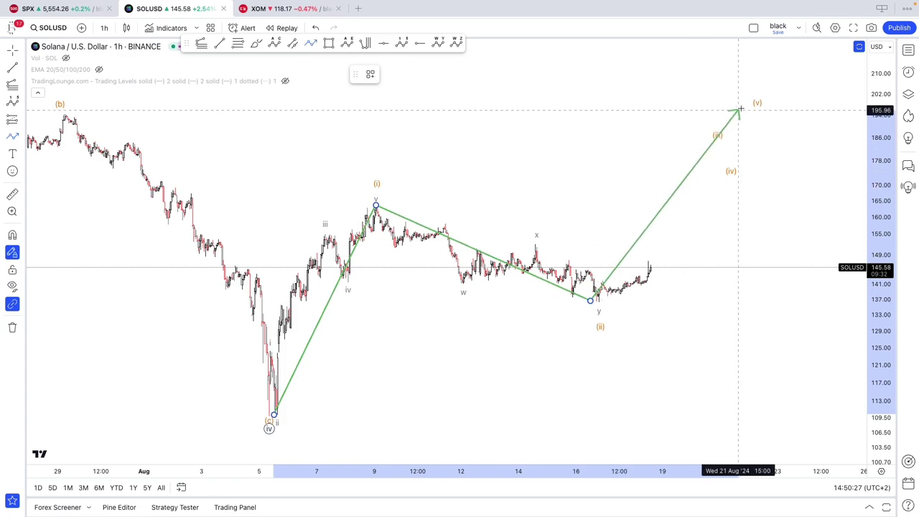
pyautogui.click(739, 107)
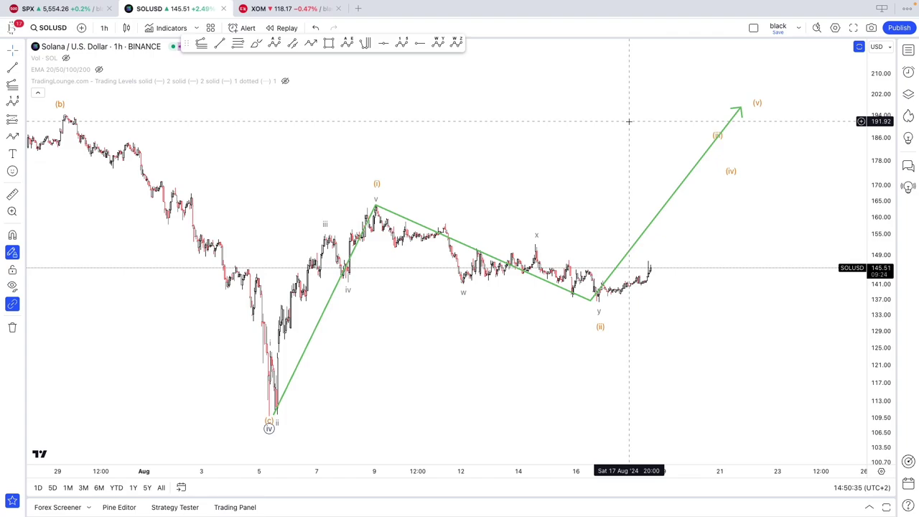
# Shift the green arrow path slightly later in time and extend its tip to about 200.81 on 22 August
pyautogui.click(630, 246)
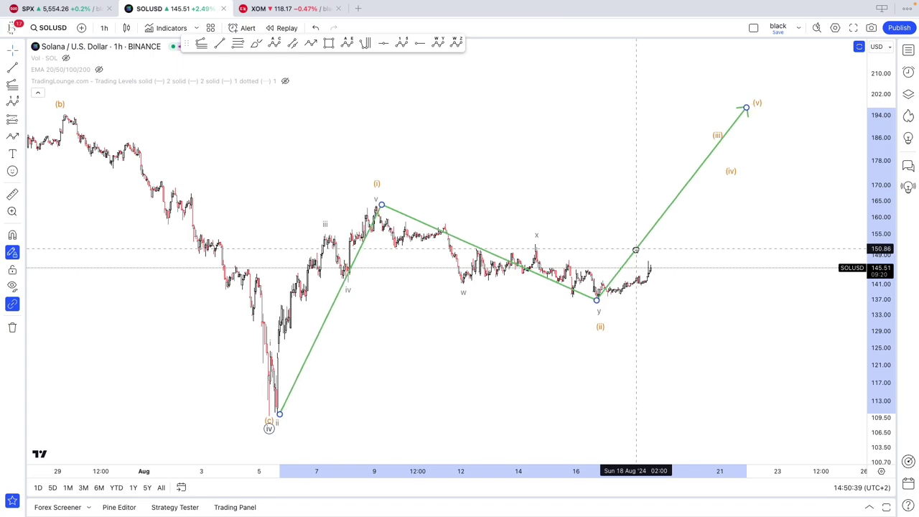
pyautogui.click(698, 253)
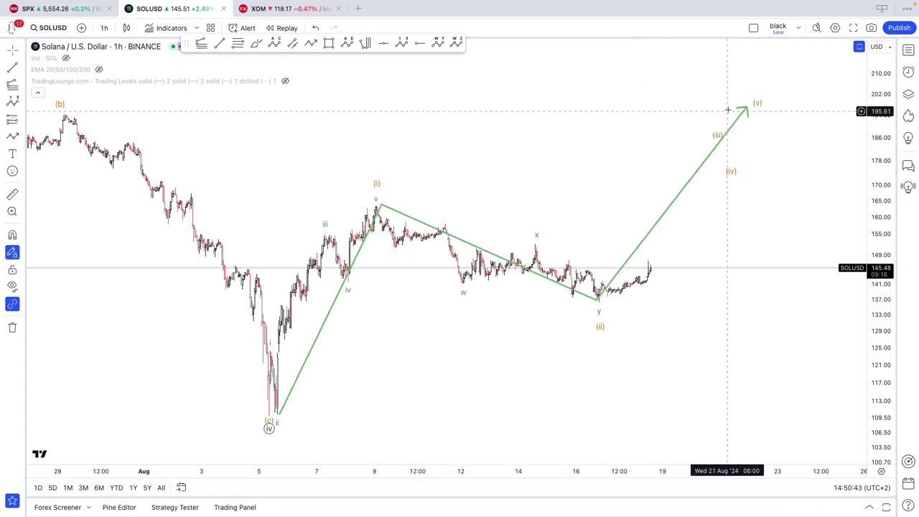
pyautogui.moveTo(747, 107)
pyautogui.mouseDown()
pyautogui.moveTo(783, 88)
pyautogui.moveTo(775, 99)
pyautogui.mouseUp()
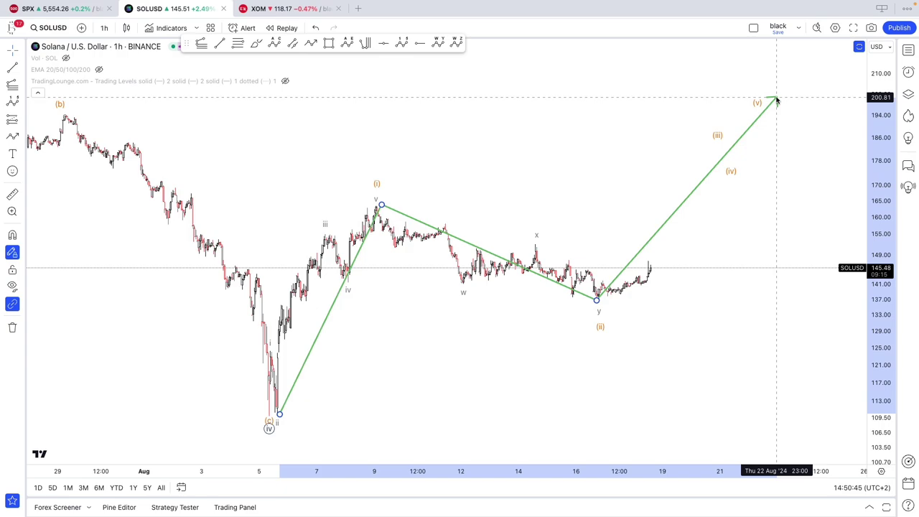
pyautogui.click(649, 273)
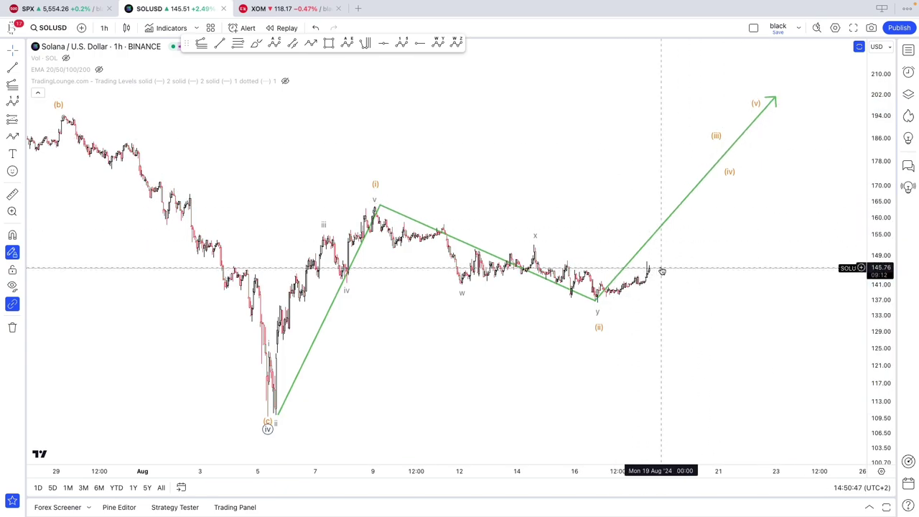
pyautogui.moveTo(658, 258); pyautogui.dragTo(623, 236)
pyautogui.scroll(-2, 623, 237)
pyautogui.scroll(3, 623, 237)
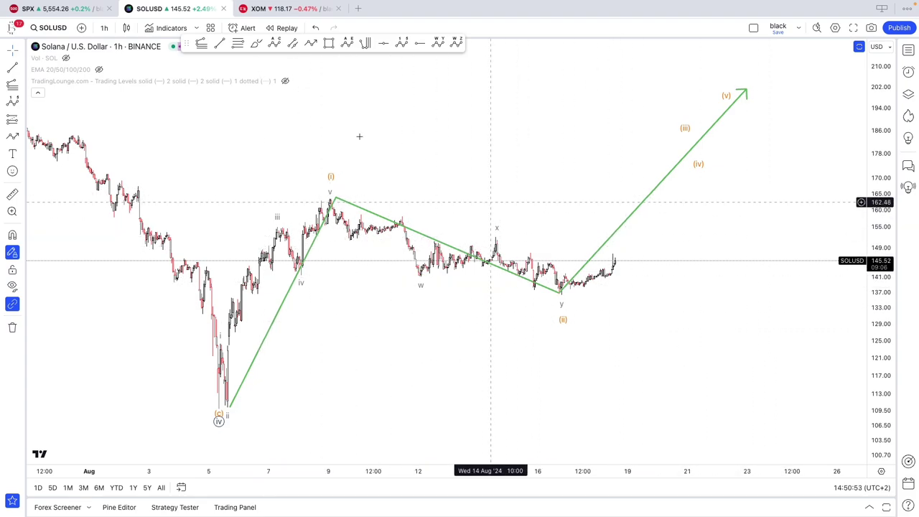
# Replace the green path with a new arrow path from the August low through (i) and (ii), ending near the wave (iii) label
pyautogui.click(632, 214)
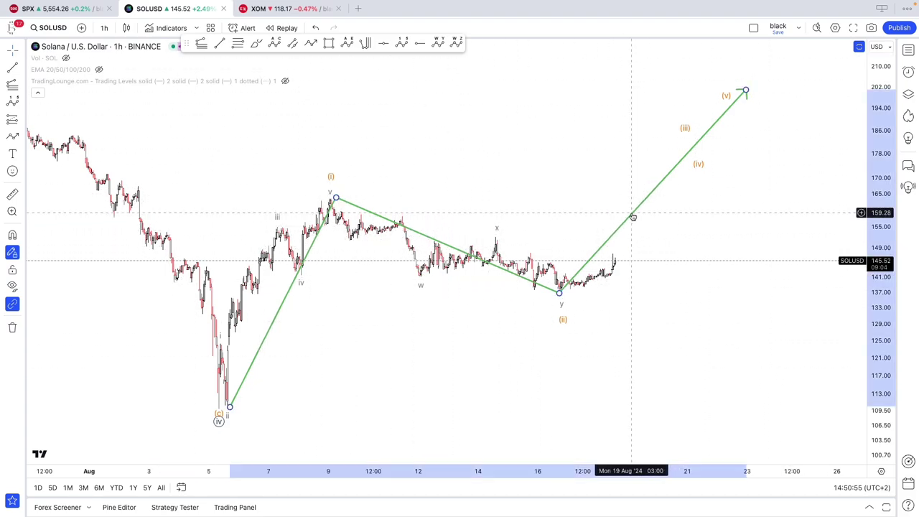
pyautogui.click(494, 74)
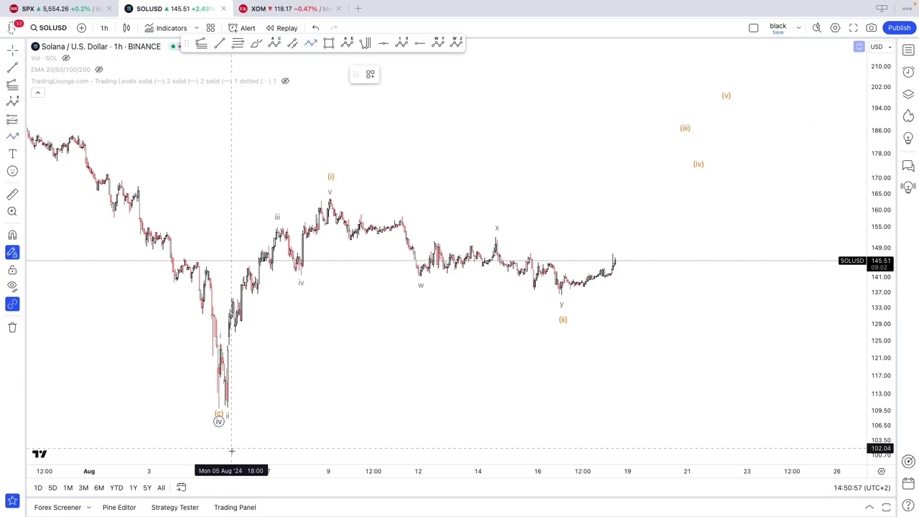
pyautogui.click(218, 403)
pyautogui.click(325, 198)
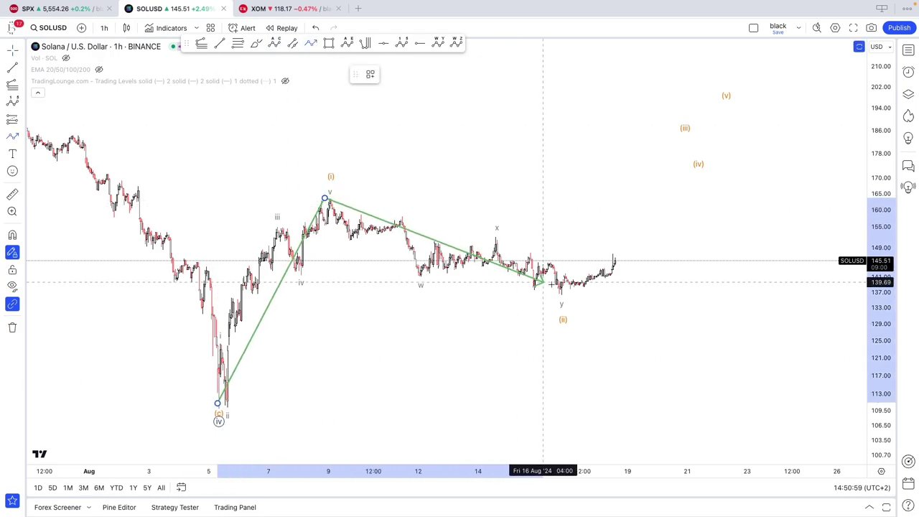
pyautogui.click(570, 286)
pyautogui.doubleClick(655, 127)
pyautogui.click(571, 140)
pyautogui.scroll(-3, 568, 150)
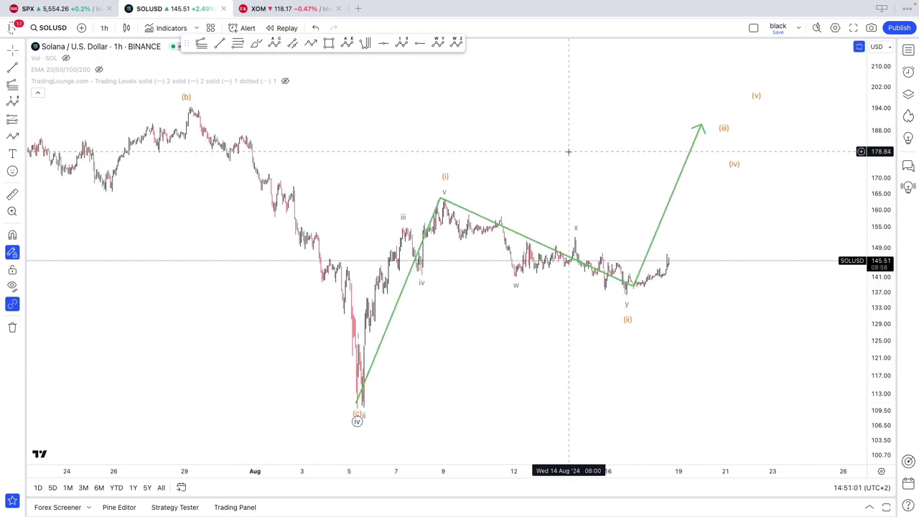
# Handwrite the alternative labels A/1/W above wave (i), X at wave (ii) and Y at wave (iii) with the orange brush
pyautogui.scroll(1, 569, 150)
pyautogui.click(256, 43)
pyautogui.moveTo(362, 178); pyautogui.dragTo(382, 183)
pyautogui.moveTo(366, 171); pyautogui.dragTo(383, 174)
pyautogui.moveTo(397, 155)
pyautogui.mouseDown()
pyautogui.moveTo(386, 185)
pyautogui.moveTo(408, 167)
pyautogui.moveTo(426, 176)
pyautogui.moveTo(467, 158)
pyautogui.mouseUp()
pyautogui.moveTo(582, 307)
pyautogui.mouseDown()
pyautogui.moveTo(601, 318)
pyautogui.moveTo(582, 321)
pyautogui.mouseUp()
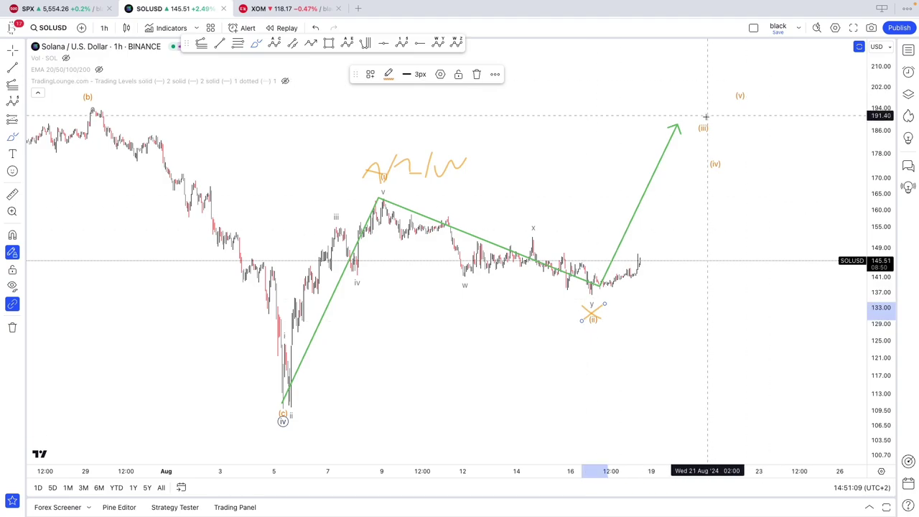
pyautogui.moveTo(705, 119)
pyautogui.mouseDown()
pyautogui.moveTo(705, 141)
pyautogui.moveTo(720, 101)
pyautogui.mouseUp()
# Sketch orange brush strokes along the (i)–(iii) swings, a repeated up-and-down correction from the August low, and a steep drop below 83
pyautogui.moveTo(408, 194); pyautogui.dragTo(363, 301)
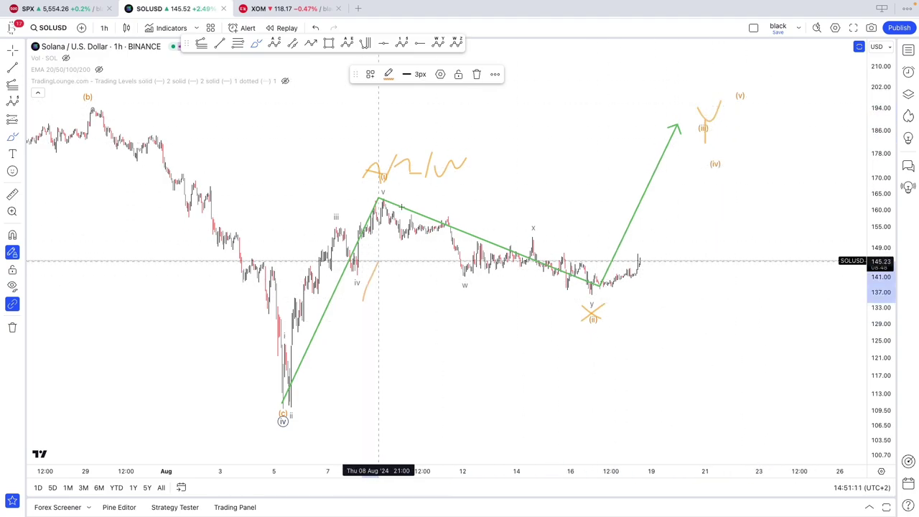
pyautogui.moveTo(382, 201)
pyautogui.mouseDown()
pyautogui.moveTo(587, 308)
pyautogui.moveTo(680, 112)
pyautogui.mouseUp()
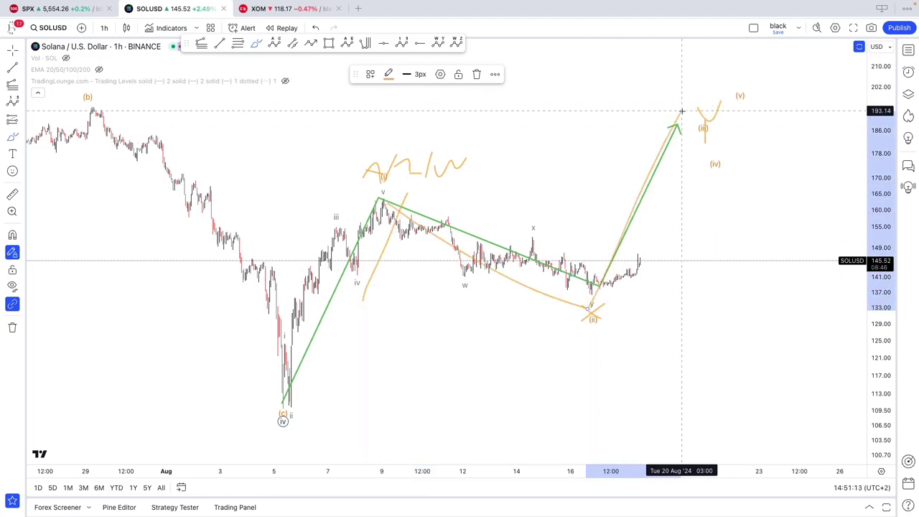
pyautogui.moveTo(264, 406)
pyautogui.mouseDown()
pyautogui.moveTo(406, 143)
pyautogui.moveTo(609, 216)
pyautogui.moveTo(705, 182)
pyautogui.moveTo(733, 314)
pyautogui.mouseUp()
pyautogui.scroll(-3, 733, 313)
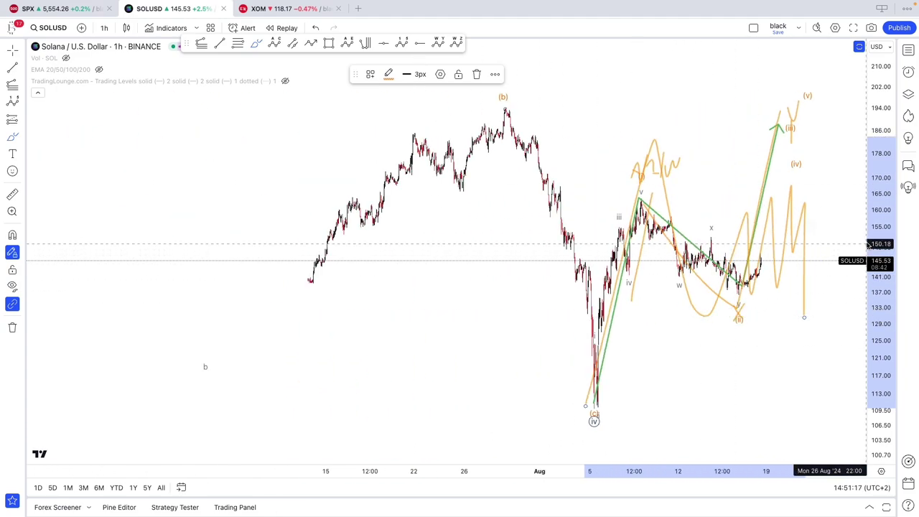
pyautogui.moveTo(799, 228); pyautogui.dragTo(809, 467)
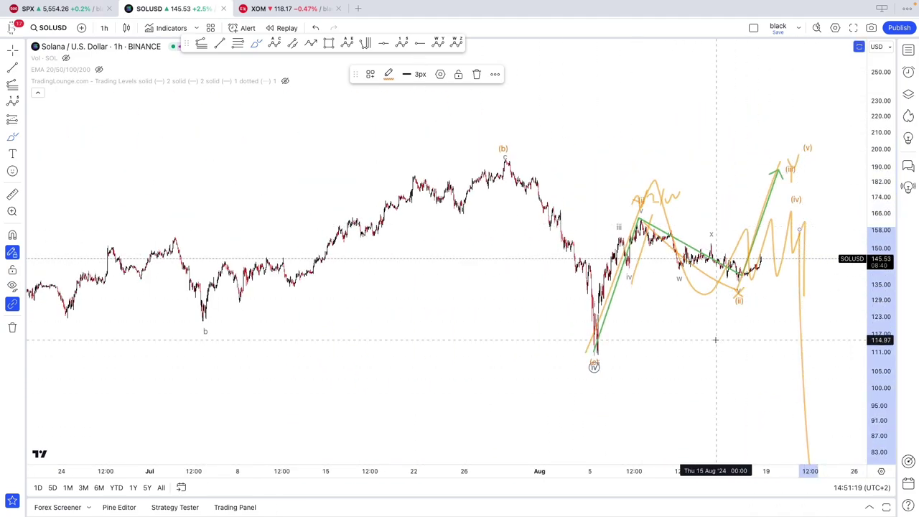
# Undo all the orange brush sketches and the green arrow path, keeping the orange (i)–(v) count
pyautogui.hotkey('ctrl', 'z')
pyautogui.hotkey('ctrl', 'z')
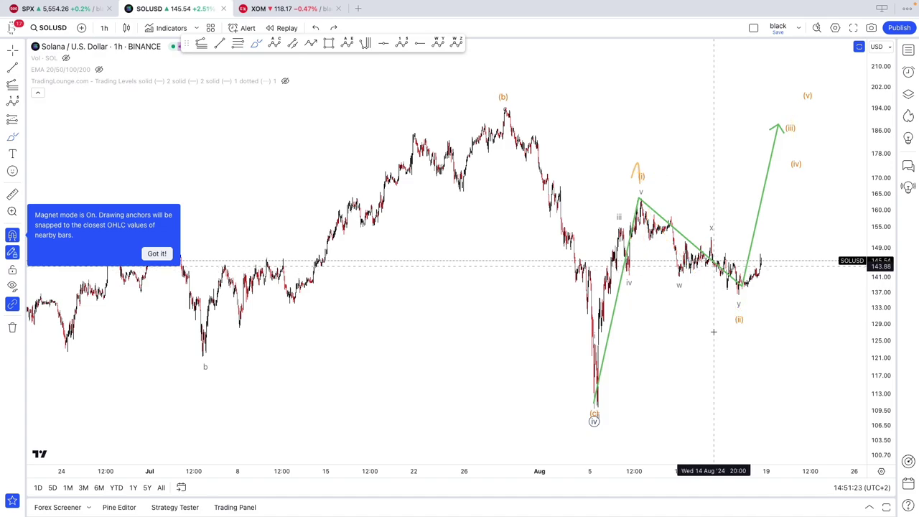
pyautogui.hotkey('ctrl', 'z')
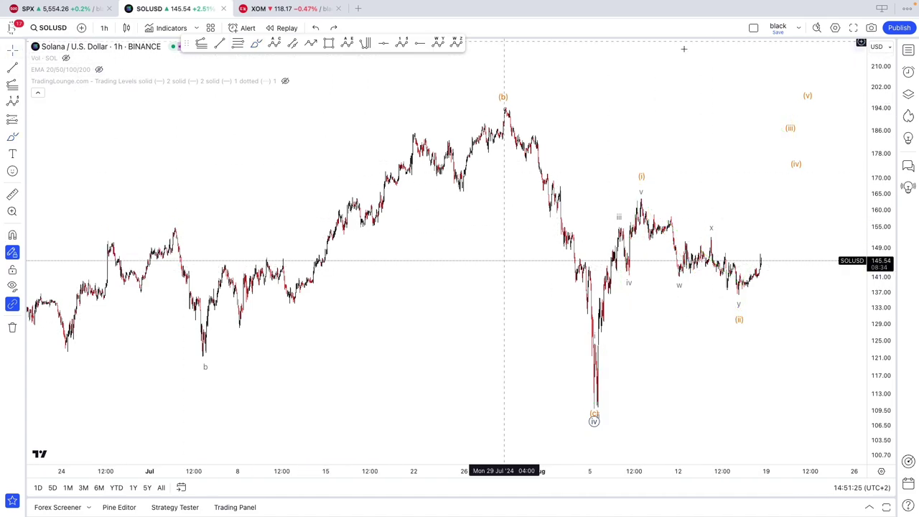
pyautogui.scroll(-5, 825, 325)
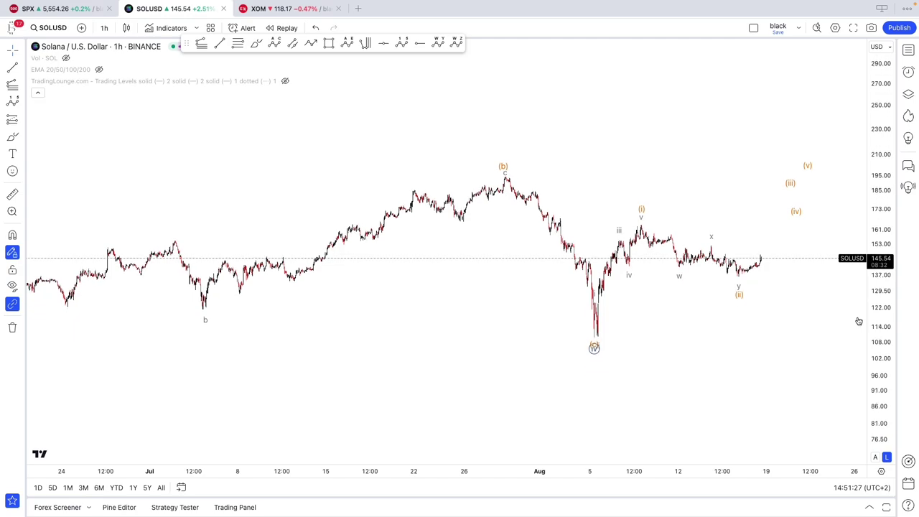